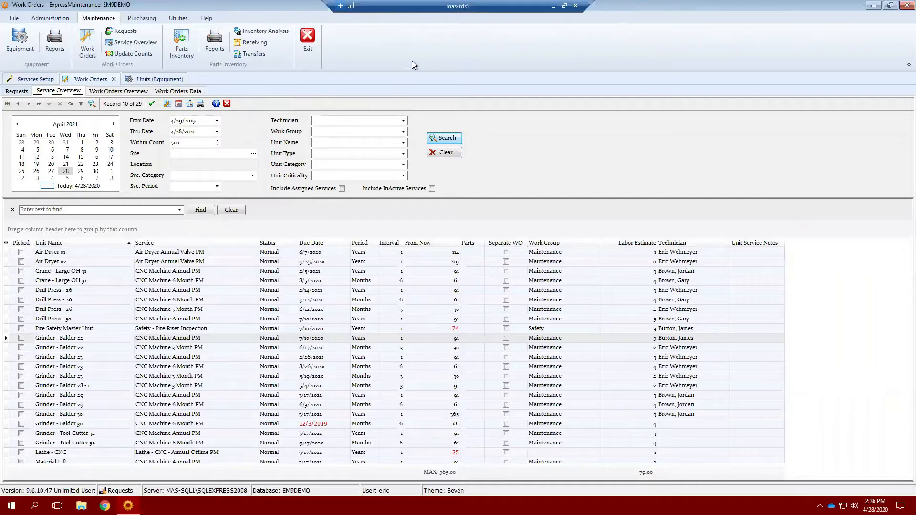
# Show the Services Setup overview grid listing all 60 services from the Administration ribbon.
pyautogui.click(31, 80)
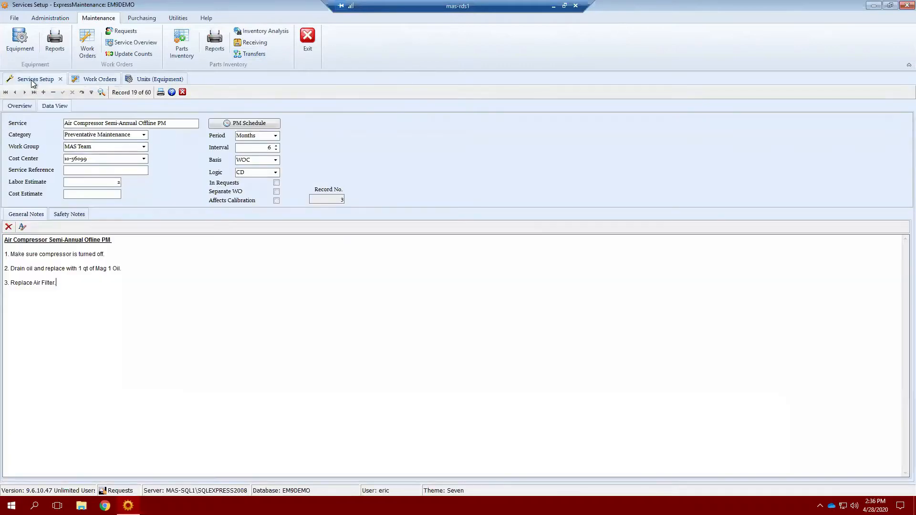
pyautogui.click(52, 19)
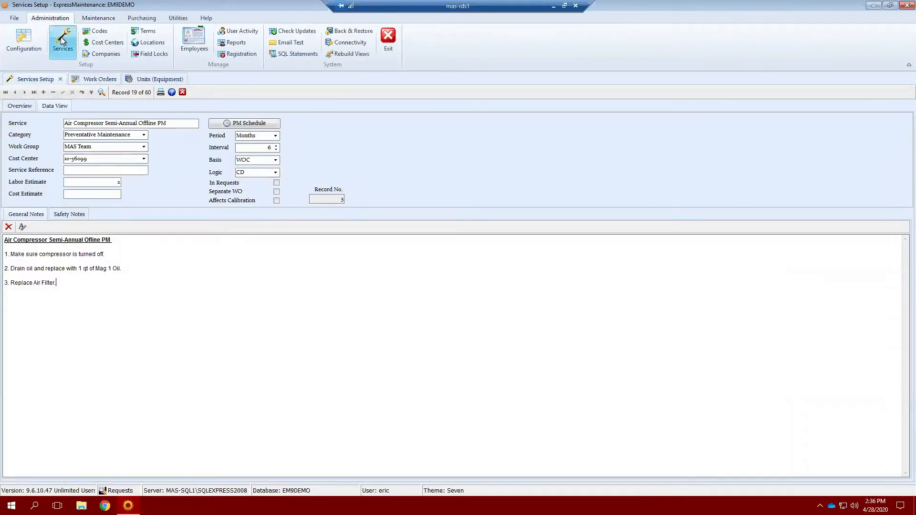
pyautogui.click(17, 108)
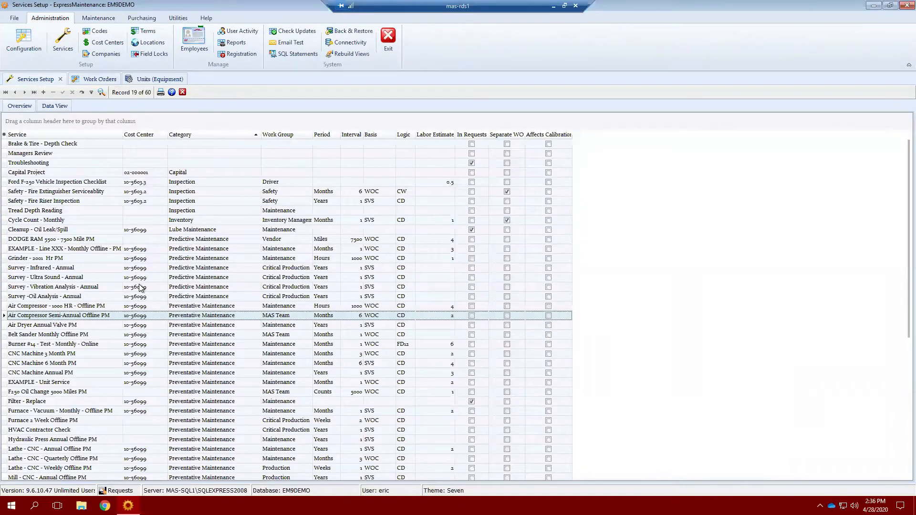
pyautogui.scroll(-6, 143, 291)
pyautogui.scroll(6, 201, 399)
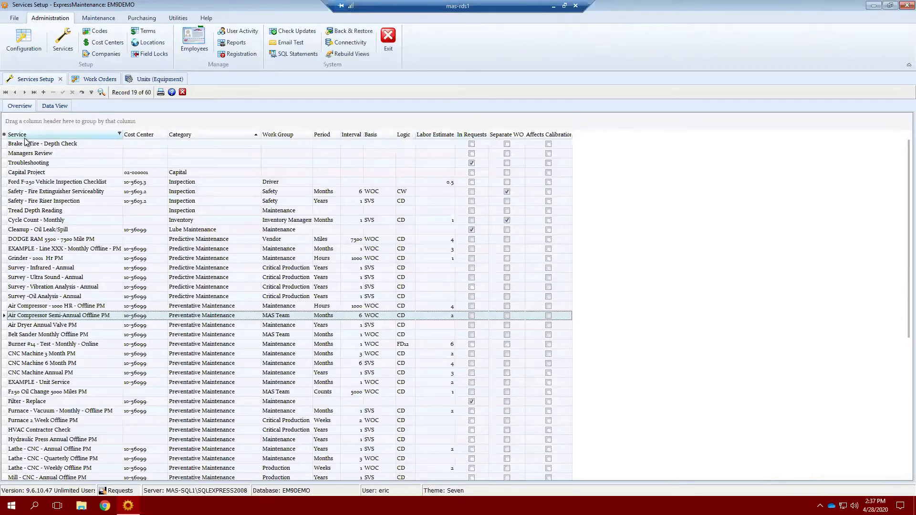
# Check the column chooser without changes and scroll through the services grid.
pyautogui.click(4, 135)
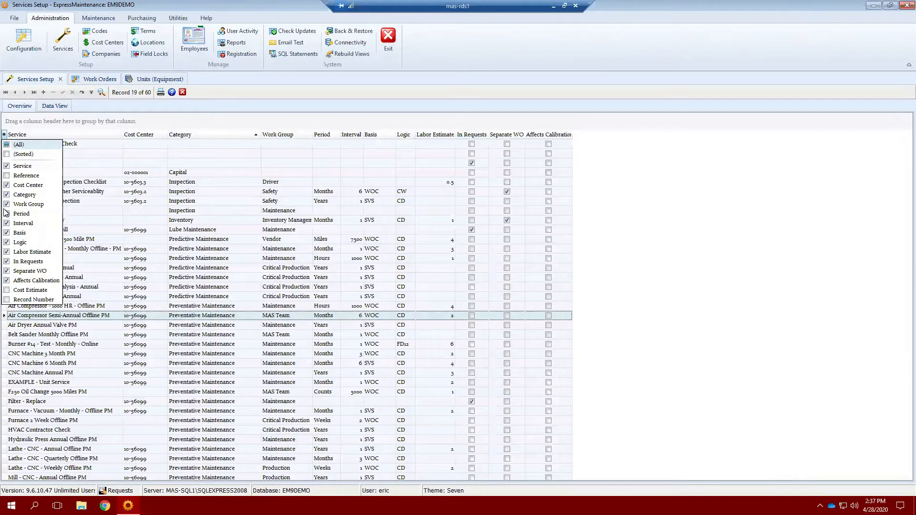
pyautogui.click(4, 135)
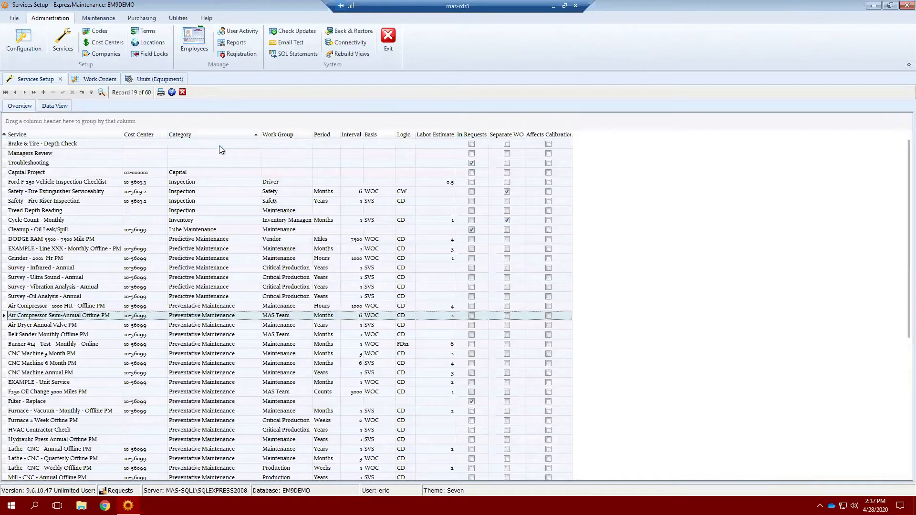
pyautogui.scroll(-2, 211, 345)
pyautogui.scroll(-4, 211, 354)
pyautogui.scroll(6, 211, 315)
pyautogui.scroll(-8, 211, 308)
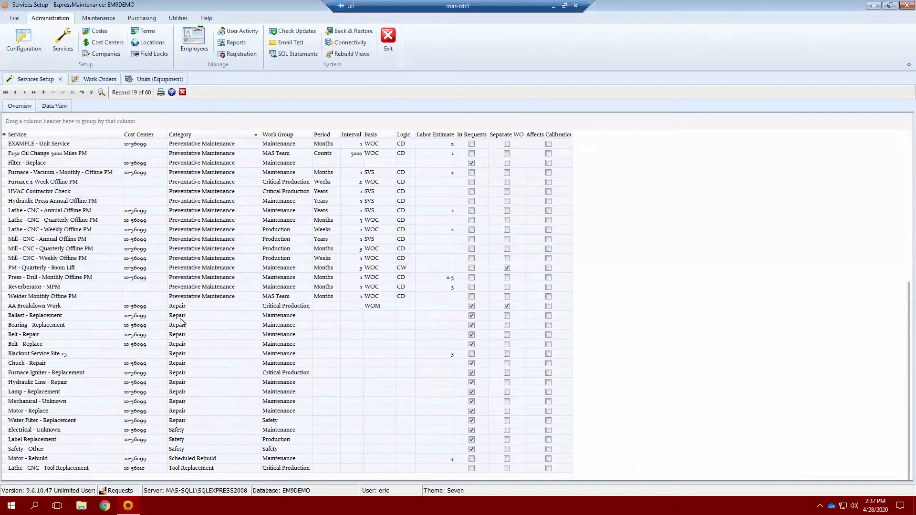
pyautogui.scroll(8, 205, 414)
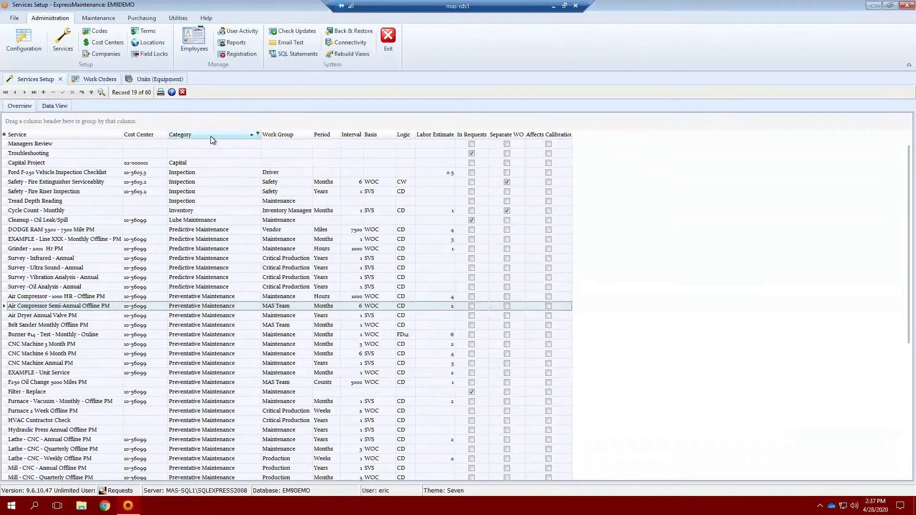
# Group services by Category and collapse Preventative Maintenance, then ungroup with Category after Work Group.
pyautogui.moveTo(211, 136); pyautogui.dragTo(41, 123)
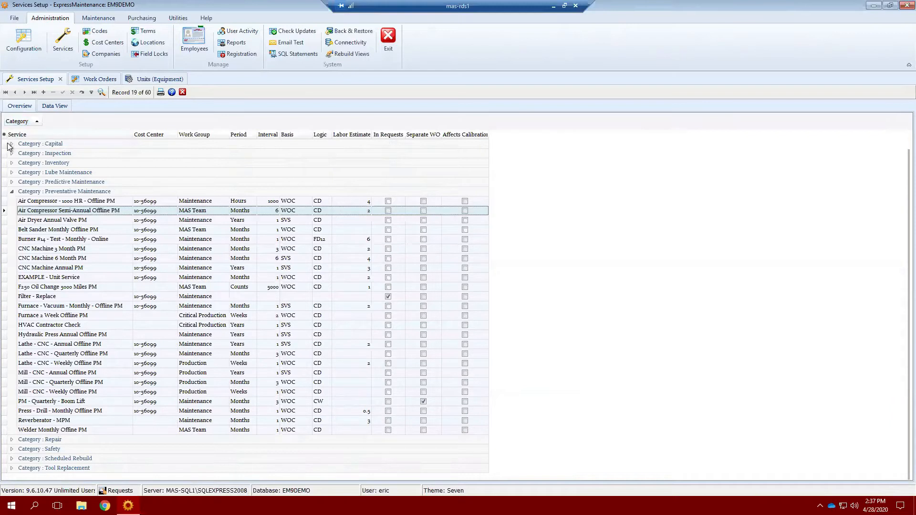
pyautogui.click(11, 191)
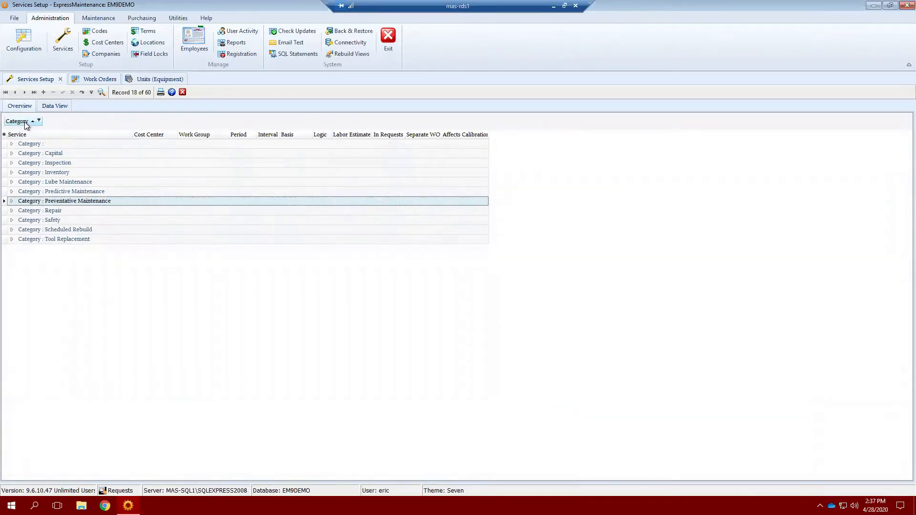
pyautogui.moveTo(70, 124); pyautogui.dragTo(227, 138)
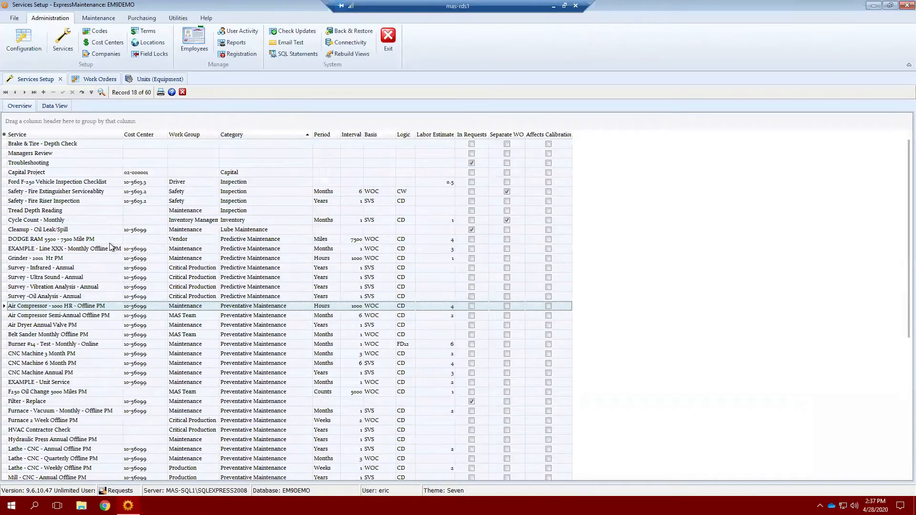
# Open the Air Compressor - 1000 HR - Offline PM record and highlight 'Air Compressor' and '1000 HR'.
pyautogui.doubleClick(52, 306)
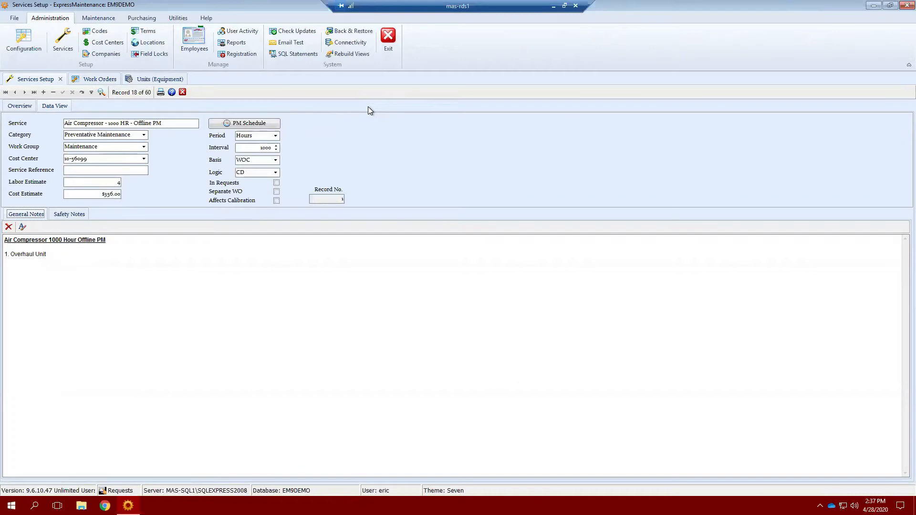
pyautogui.moveTo(104, 122); pyautogui.dragTo(64, 123)
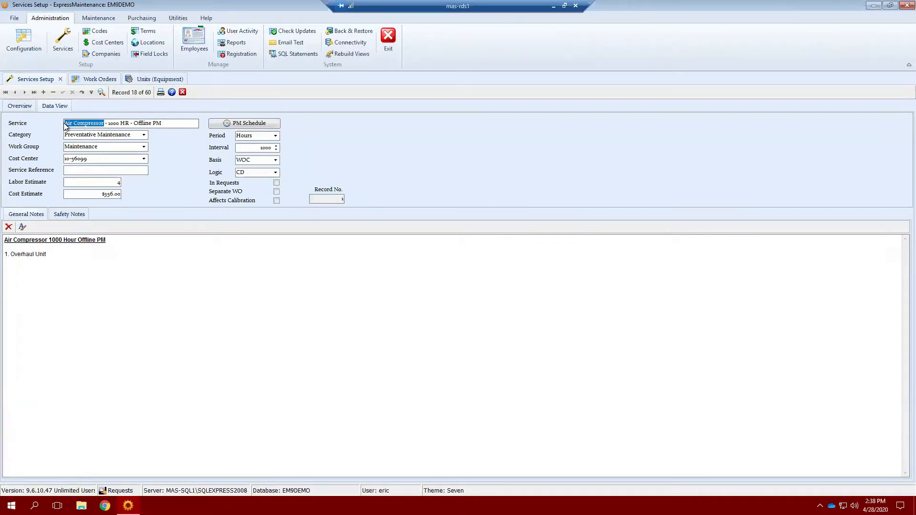
pyautogui.click(109, 123)
pyautogui.moveTo(109, 123); pyautogui.dragTo(129, 124)
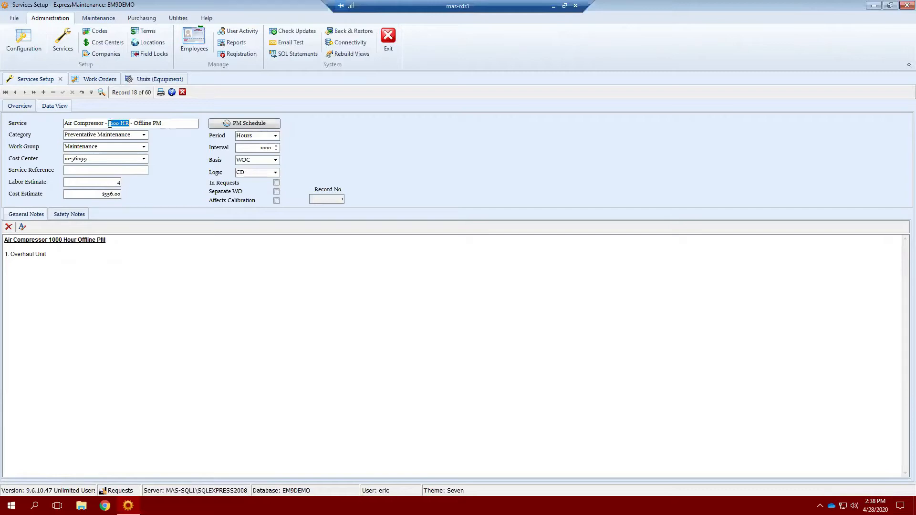
pyautogui.click(136, 123)
# Highlight the Air Compressor, 1000 HR and Offline PM parts of the service name.
pyautogui.moveTo(83, 123); pyautogui.dragTo(112, 125)
pyautogui.click(116, 123)
pyautogui.click(173, 124)
pyautogui.moveTo(171, 124)
pyautogui.mouseDown()
pyautogui.moveTo(134, 124)
pyautogui.moveTo(163, 124)
pyautogui.mouseUp()
pyautogui.click(133, 124)
pyautogui.click(164, 124)
# Check the Work Group (Maintenance) and Cost Center (10-56099) lists unchanged, then return to Work Orders.
pyautogui.click(143, 147)
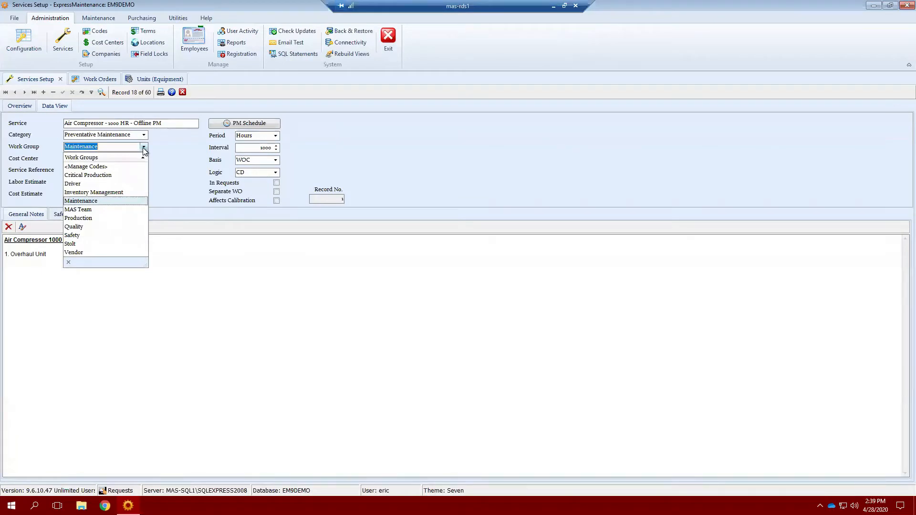
pyautogui.click(143, 148)
pyautogui.click(144, 148)
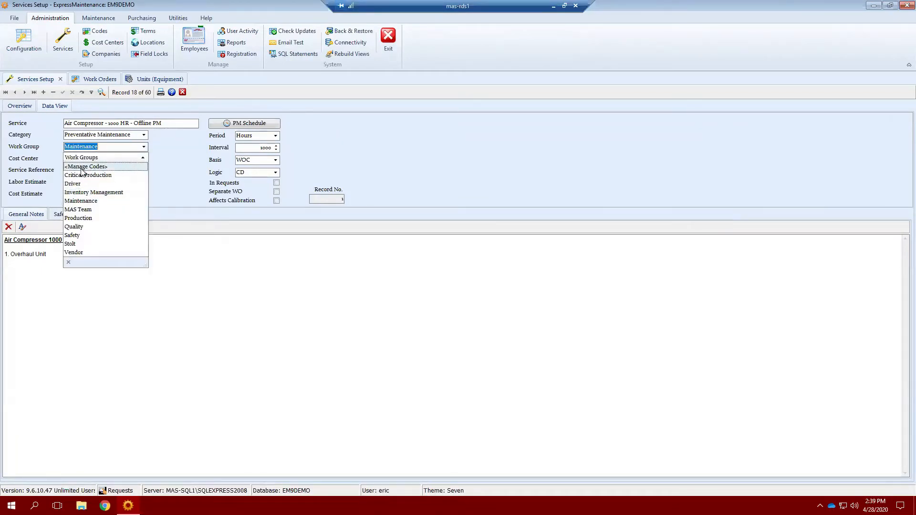
pyautogui.click(144, 148)
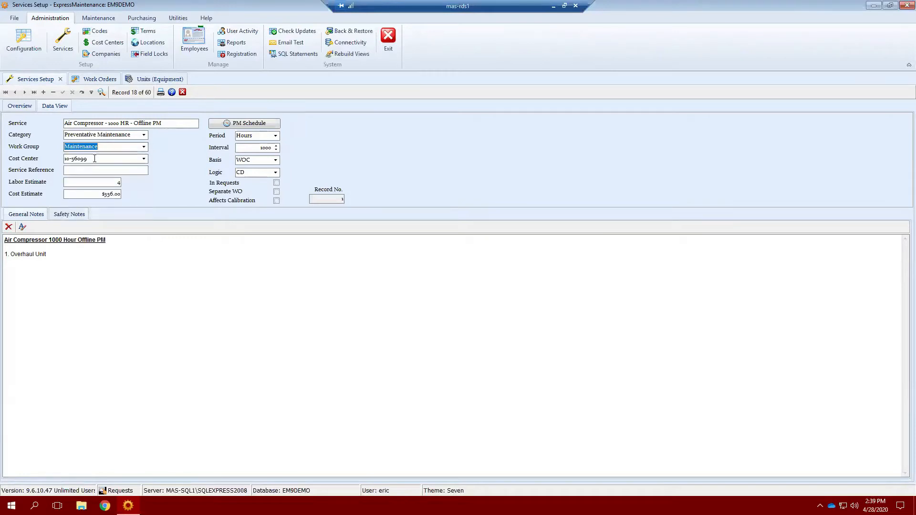
pyautogui.click(144, 161)
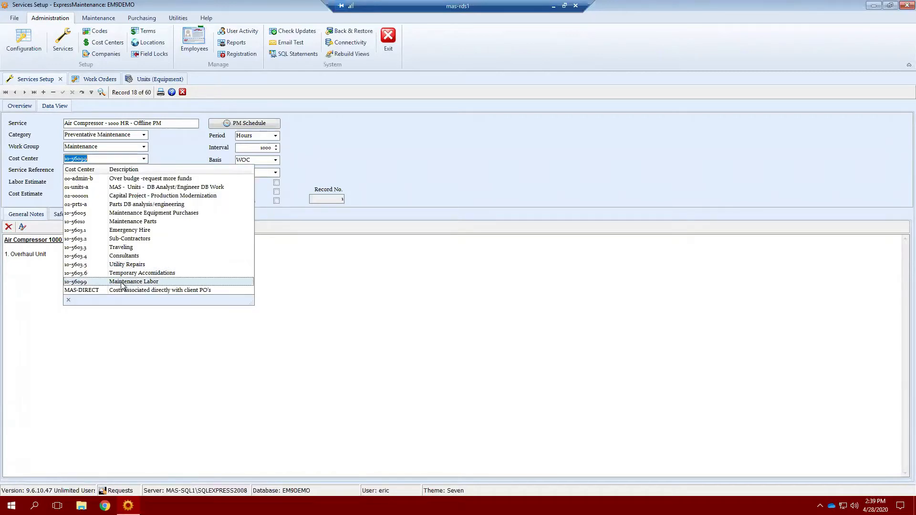
pyautogui.click(144, 159)
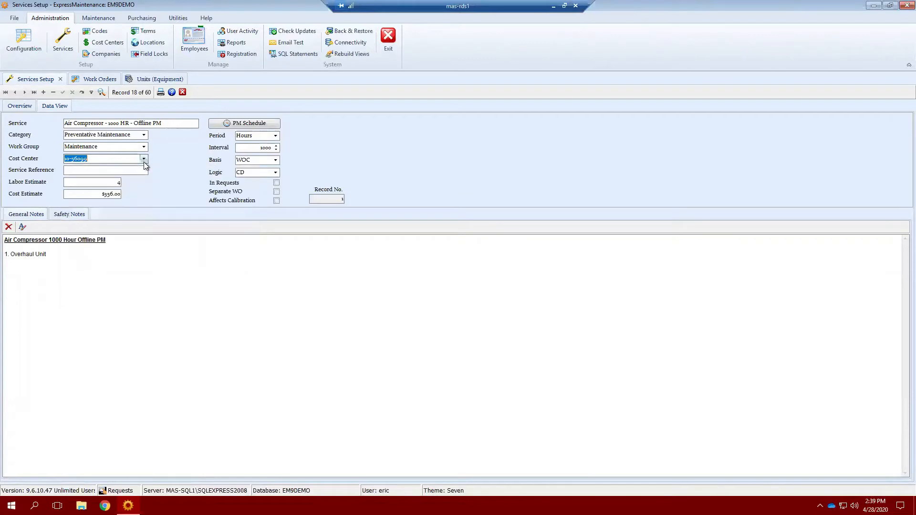
pyautogui.click(138, 171)
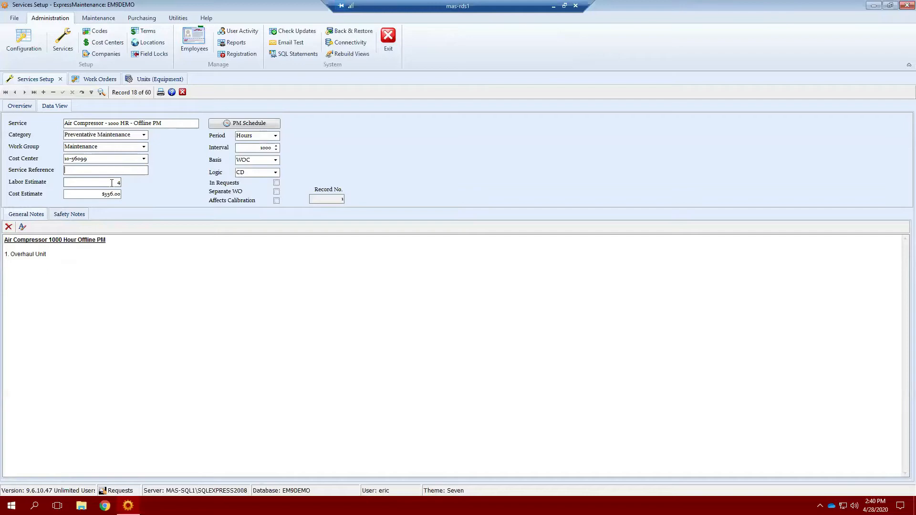
pyautogui.click(85, 79)
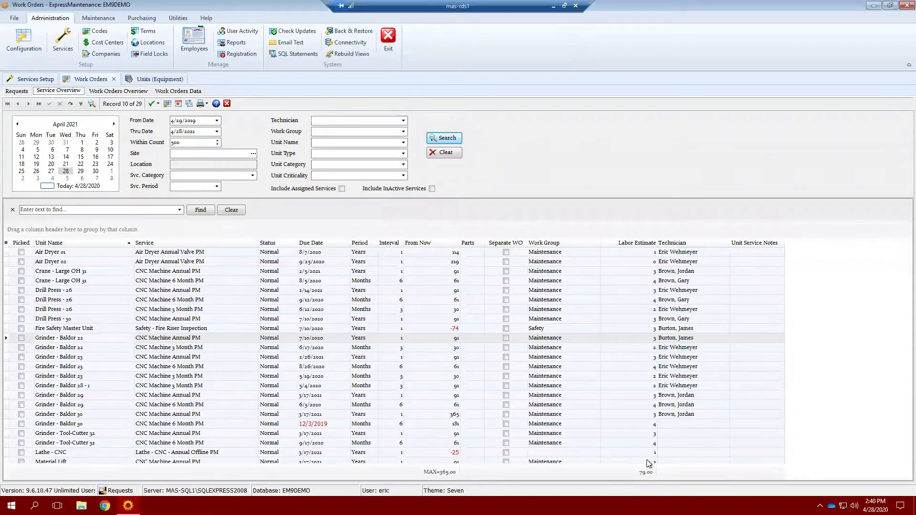
# Review Category, WO Class and WO Group codes in Work Orders Overview, then return to Services Setup.
pyautogui.click(120, 92)
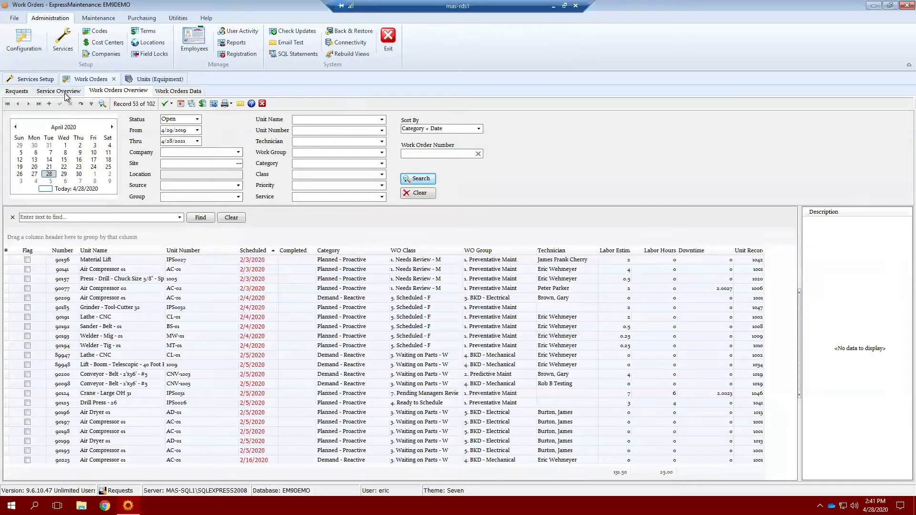
pyautogui.click(34, 79)
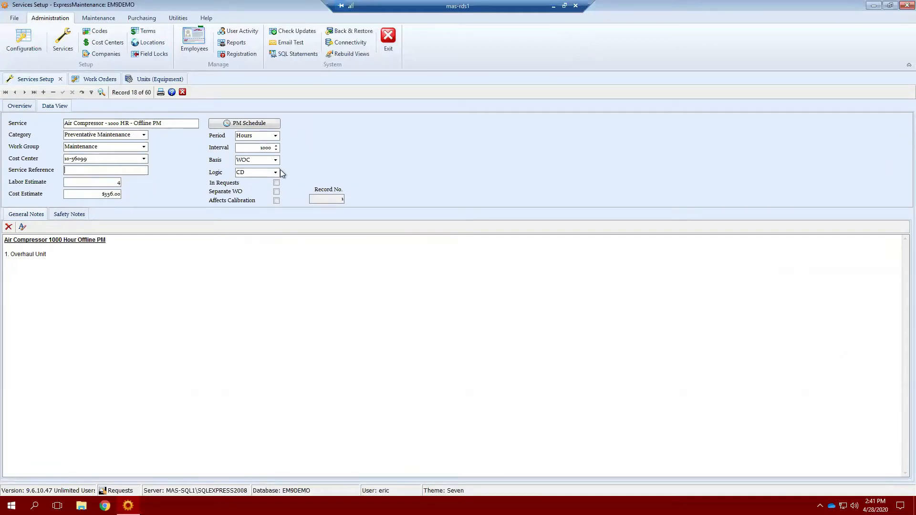
# From the all-services grid, open the AA Breakdown Work repair service record.
pyautogui.click(16, 105)
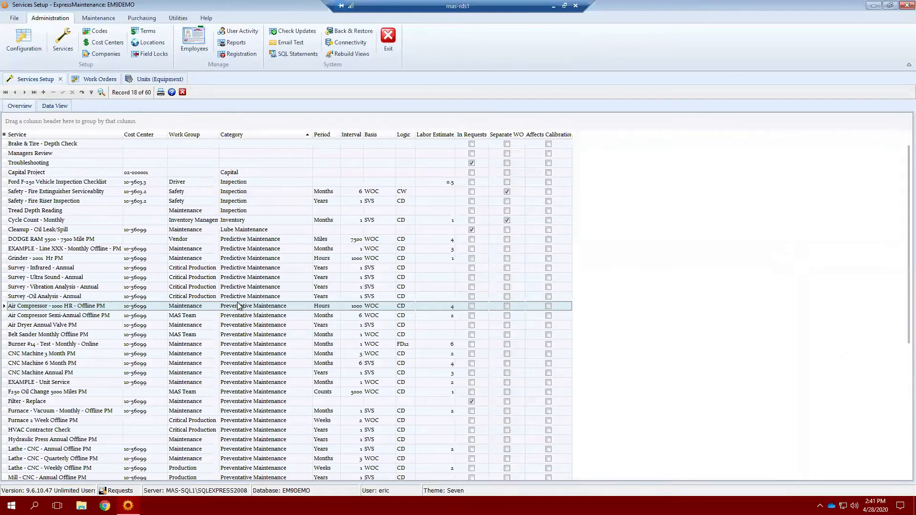
pyautogui.scroll(-4, 238, 306)
pyautogui.doubleClick(229, 432)
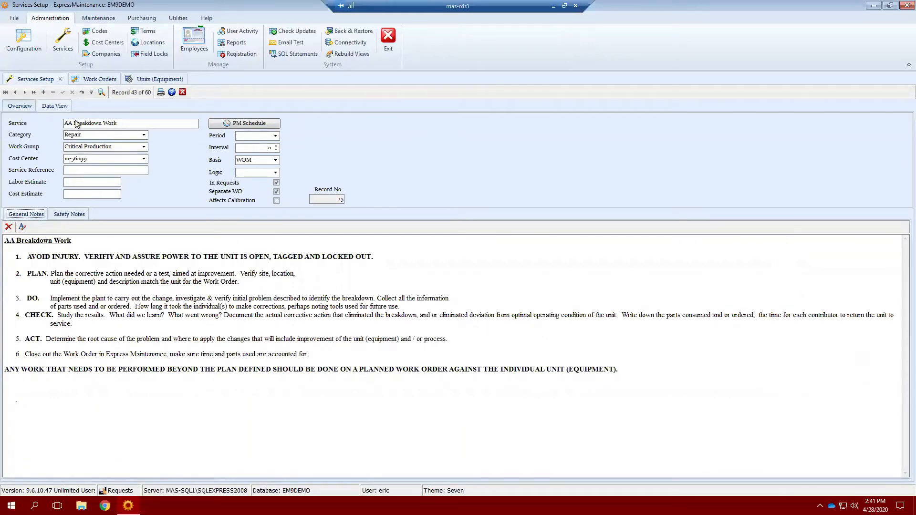
# Highlight the full AA Breakdown Work service name, then deselect it.
pyautogui.moveTo(124, 123); pyautogui.dragTo(60, 123)
pyautogui.click(124, 123)
pyautogui.moveTo(124, 123); pyautogui.dragTo(63, 123)
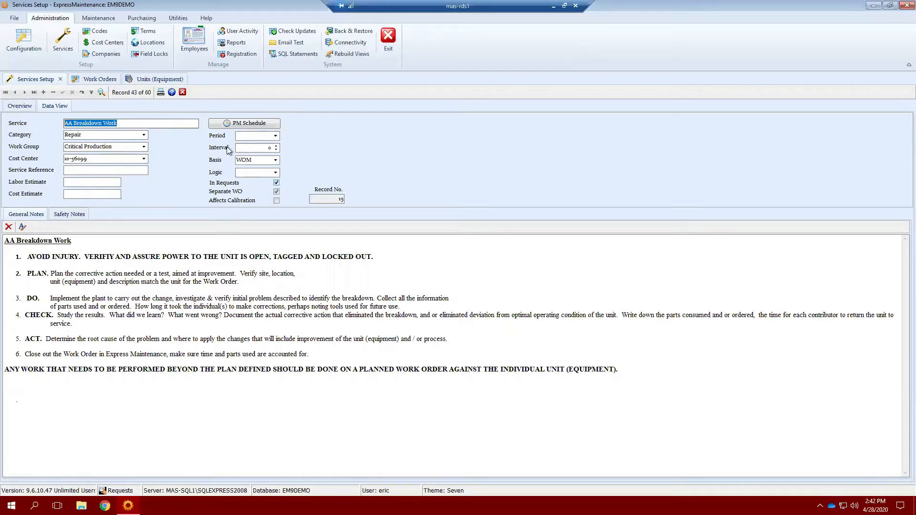
pyautogui.tripleClick(131, 122)
pyautogui.click(138, 125)
# Open the Ballast - Replacement record from the services grid and highlight 'Ballast' in its name.
pyautogui.click(19, 106)
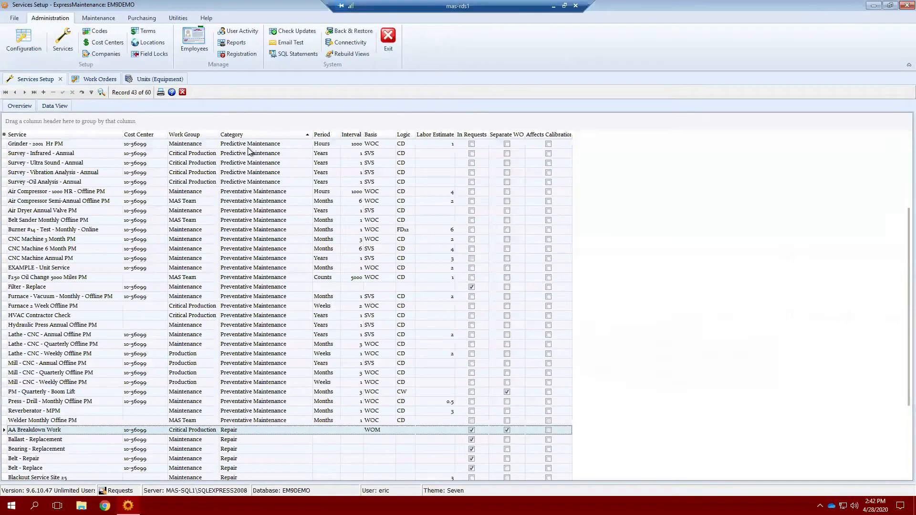
pyautogui.click(41, 439)
pyautogui.doubleClick(41, 439)
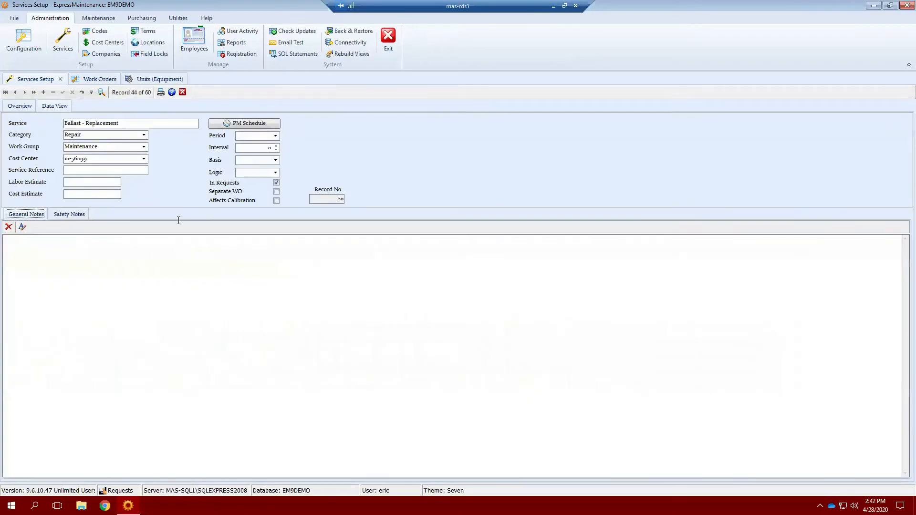
pyautogui.moveTo(139, 124); pyautogui.dragTo(73, 123)
pyautogui.click(83, 124)
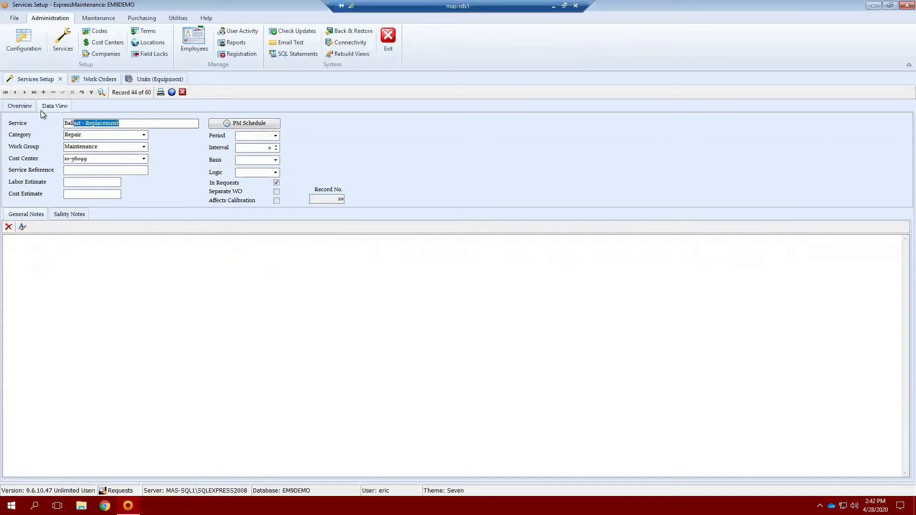
# Open Belt - Repair from the services grid and advance to the Belt - Replace record.
pyautogui.click(22, 106)
pyautogui.scroll(-1, 39, 451)
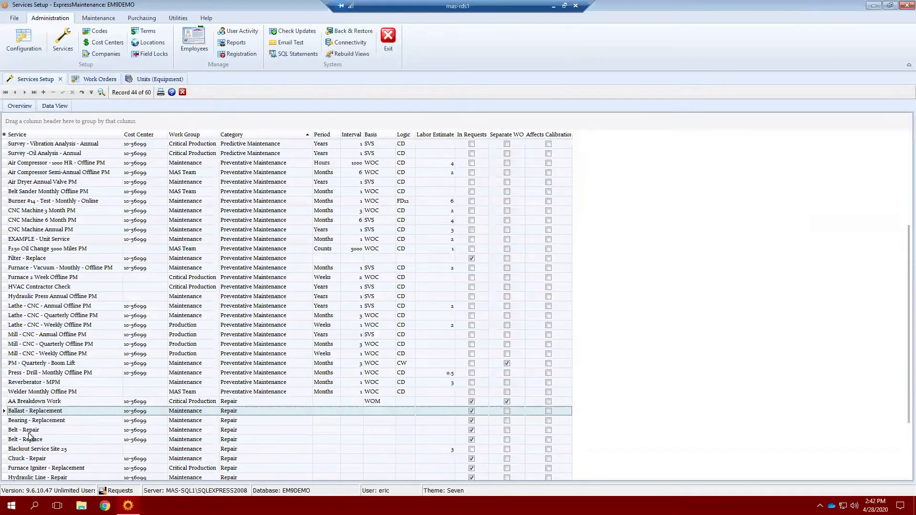
pyautogui.doubleClick(30, 435)
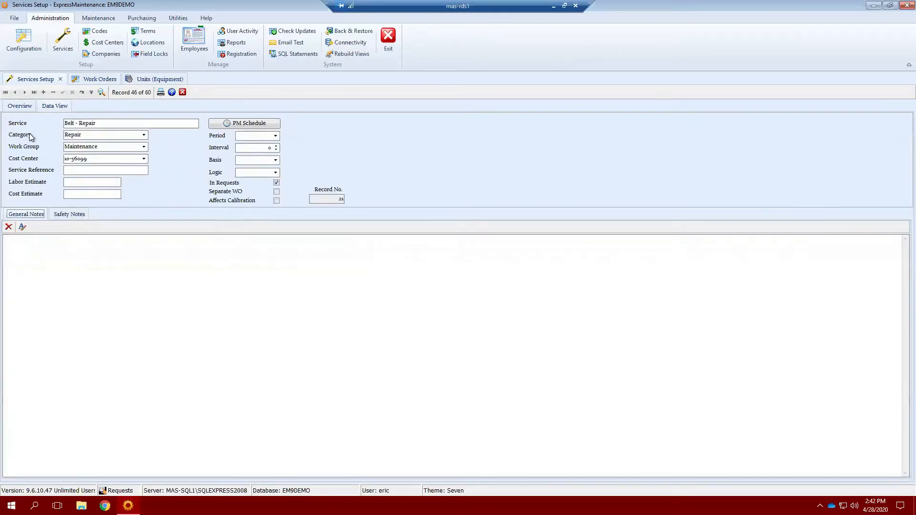
pyautogui.click(24, 92)
# Show the Work Orders Data form and move to the next work order, record 54.
pyautogui.click(89, 80)
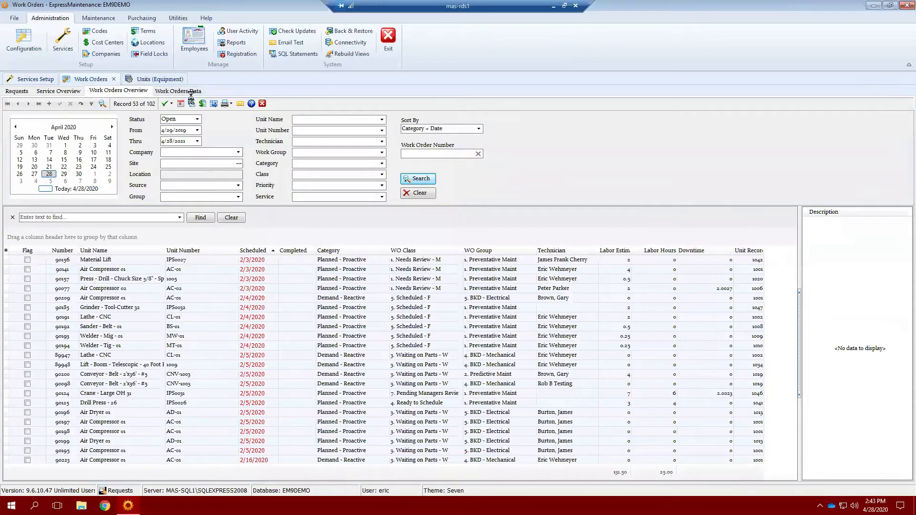
pyautogui.click(179, 91)
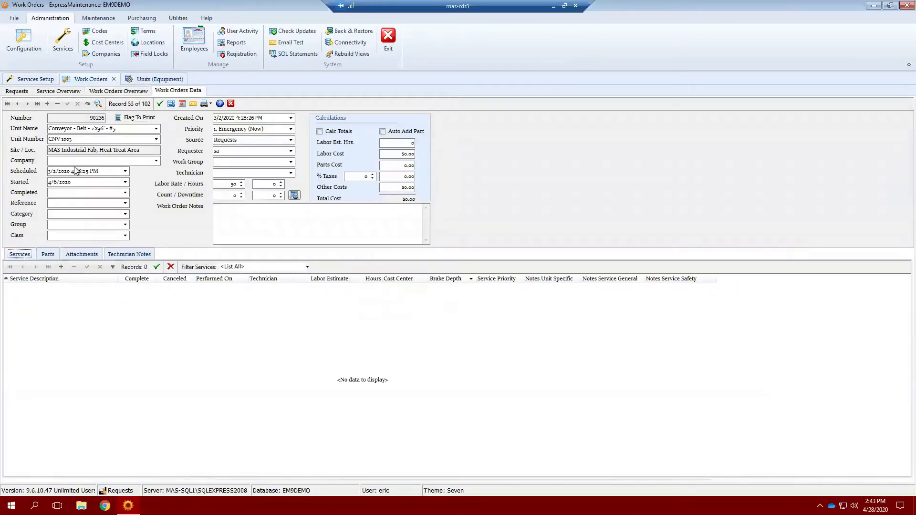
pyautogui.click(28, 104)
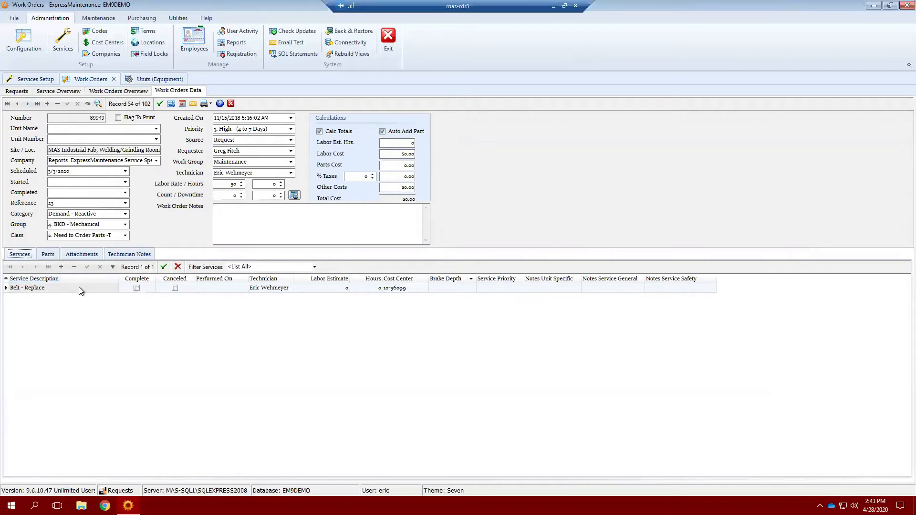
# Swap the service to AA Breakdown Work, review the parts, then set it back to Belt - Replace.
pyautogui.click(113, 288)
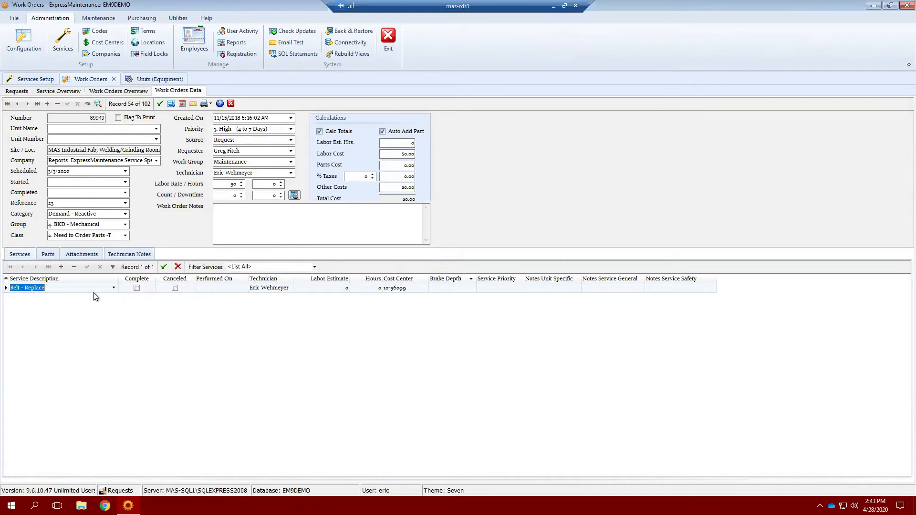
pyautogui.write('AA Breakdown Work')
pyautogui.click(88, 305)
pyautogui.click(48, 254)
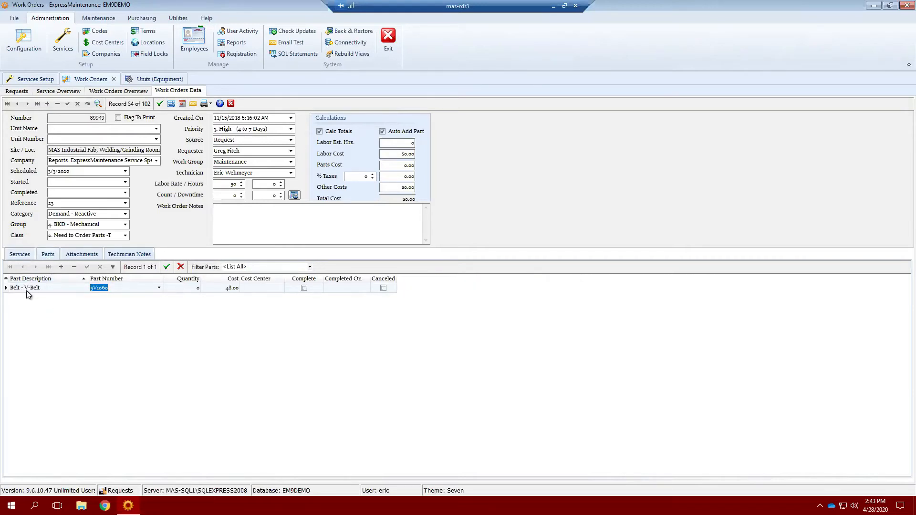
pyautogui.click(20, 256)
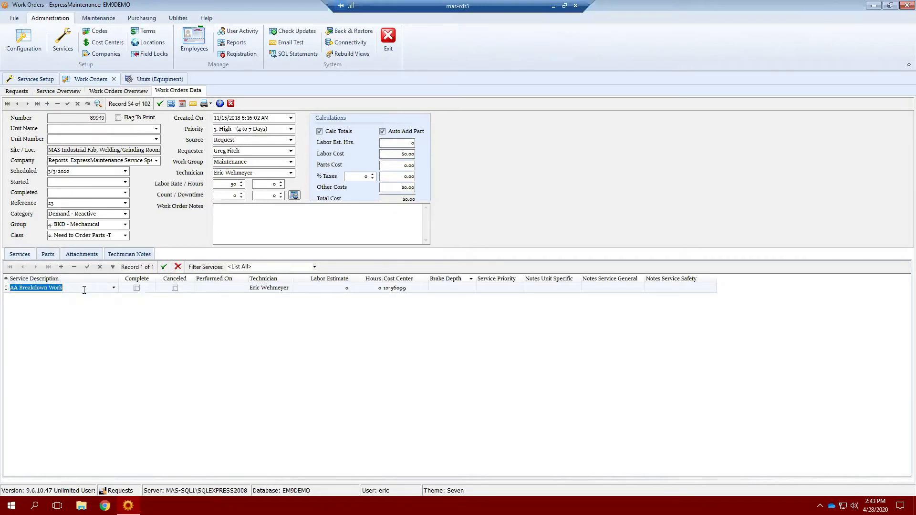
pyautogui.write('Belt - Repair')
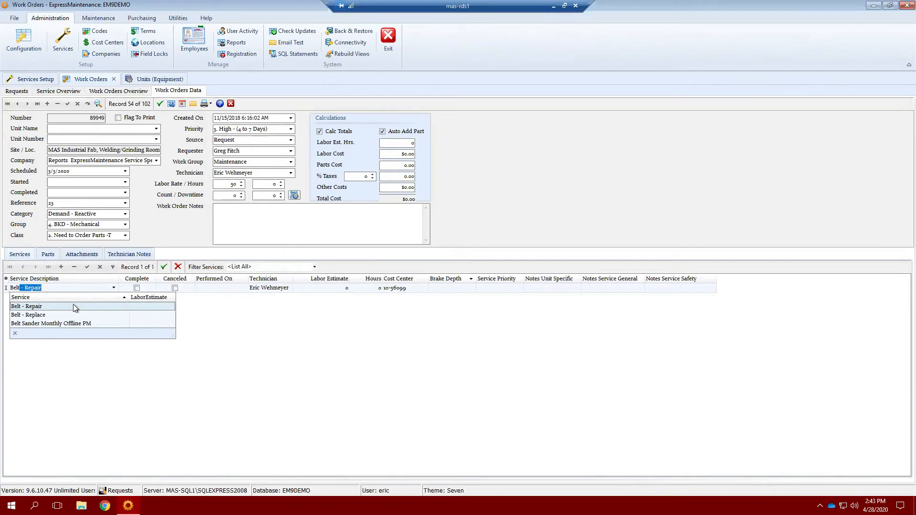
pyautogui.click(50, 316)
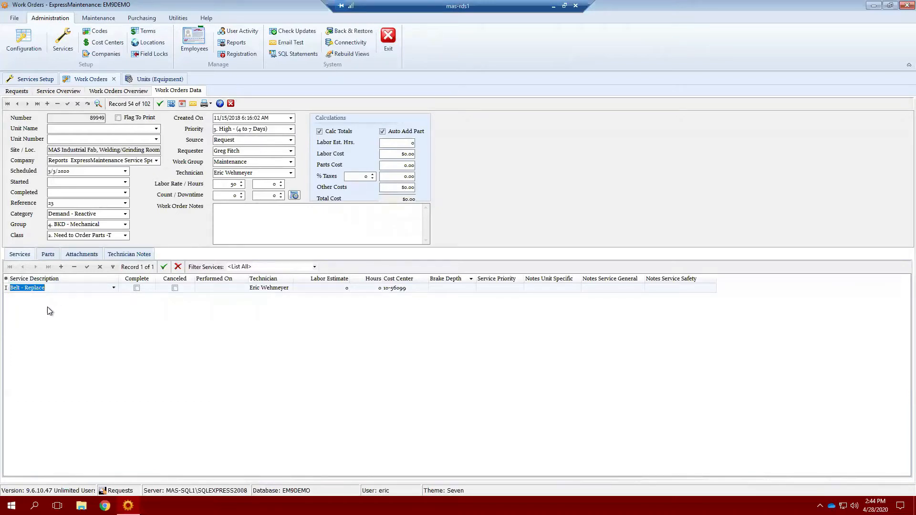
# Review the work order and technician notes, then dismiss the post-or-cancel warning from Service Overview.
pyautogui.click(313, 221)
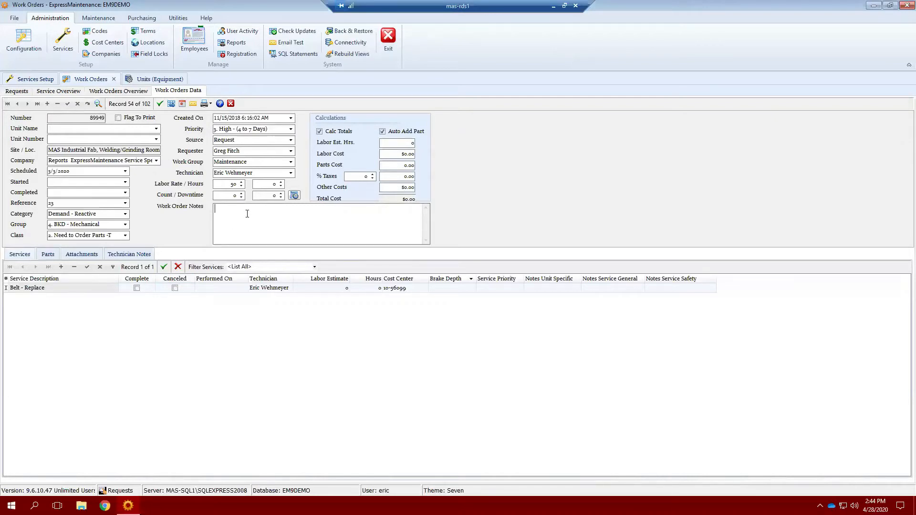
pyautogui.click(121, 256)
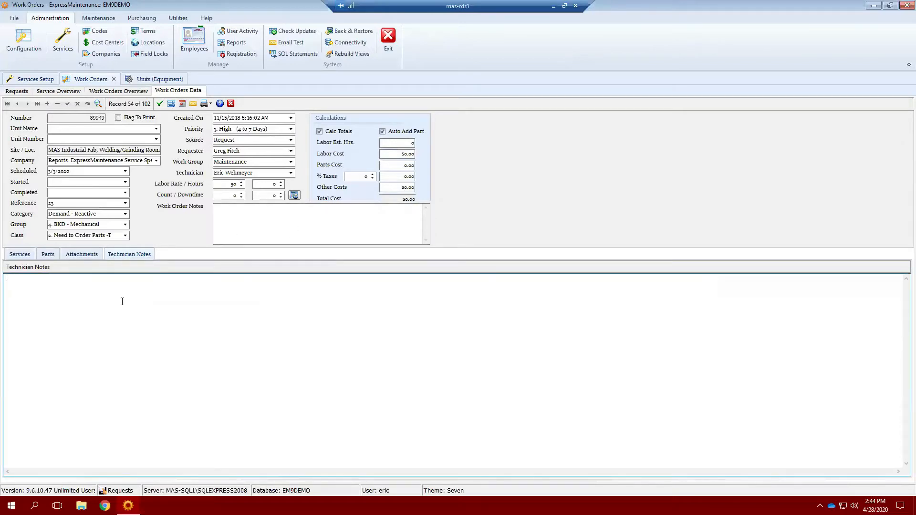
pyautogui.click(18, 254)
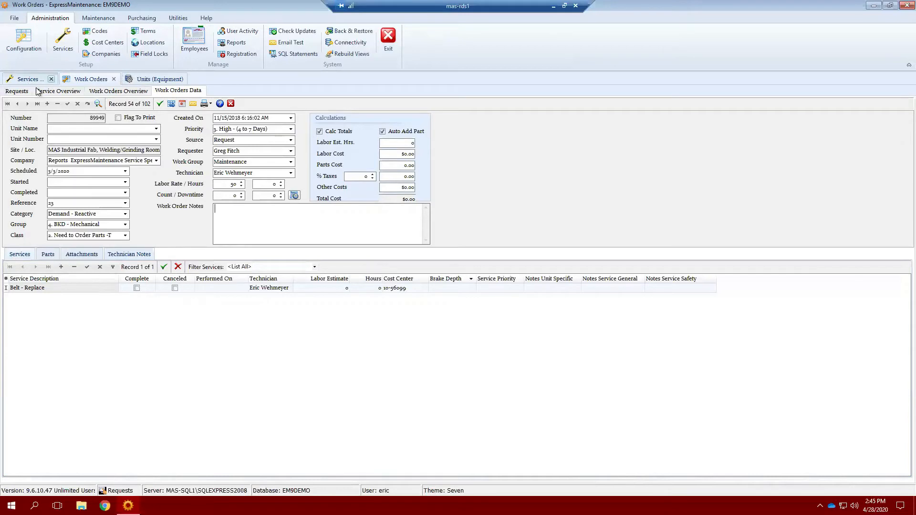
pyautogui.click(51, 92)
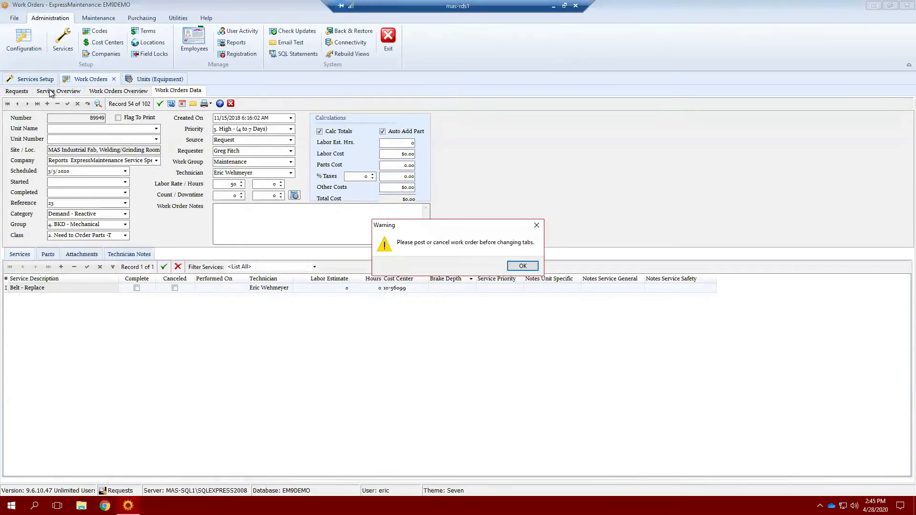
pyautogui.click(525, 267)
# Discard the unsaved work order changes and look at the Air Dryer Annual Valve PM service.
pyautogui.click(77, 106)
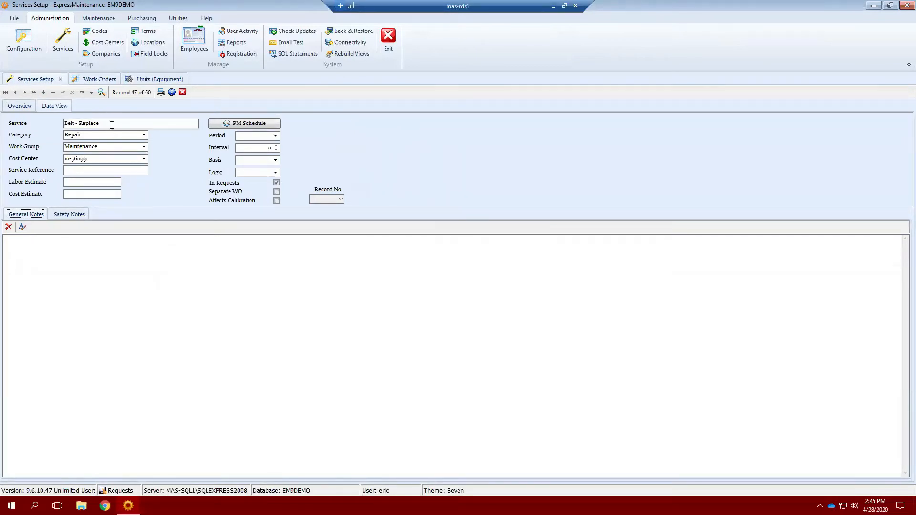
pyautogui.click(55, 106)
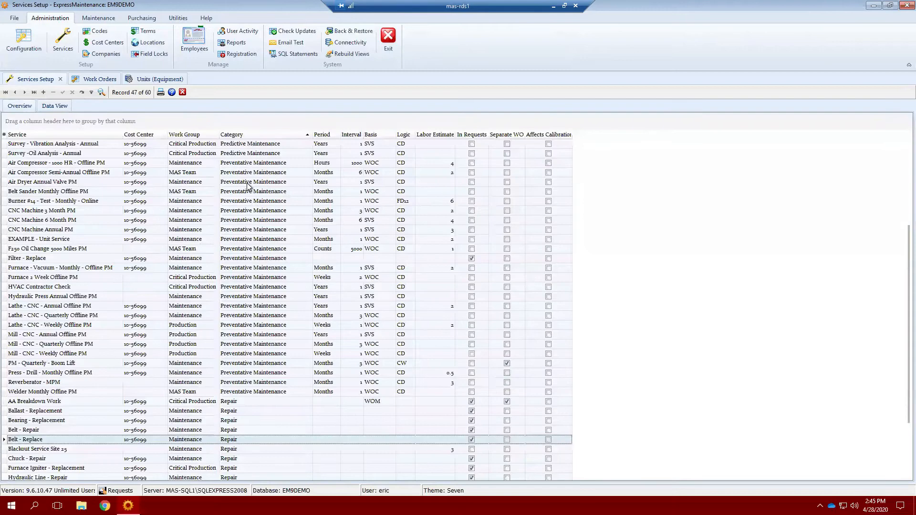
pyautogui.doubleClick(247, 183)
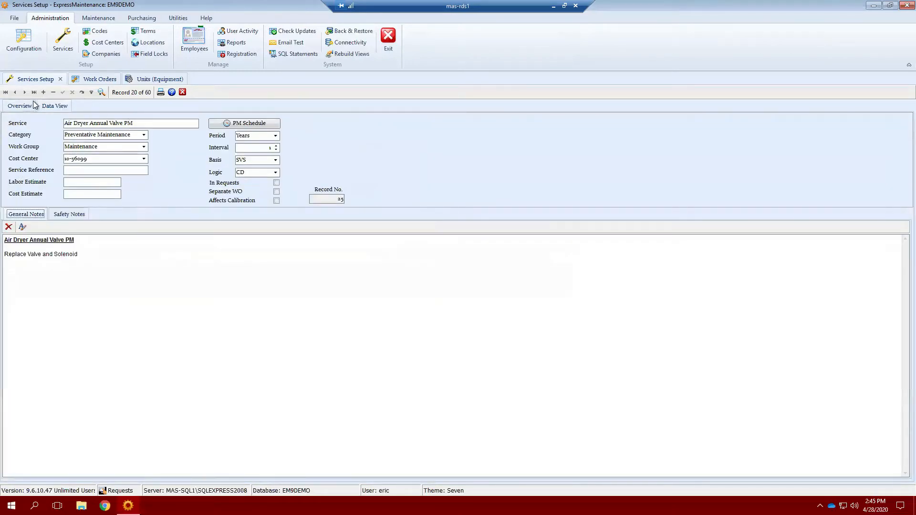
pyautogui.click(55, 106)
# Open the AA Breakdown Work service and review its general notes text.
pyautogui.doubleClick(250, 401)
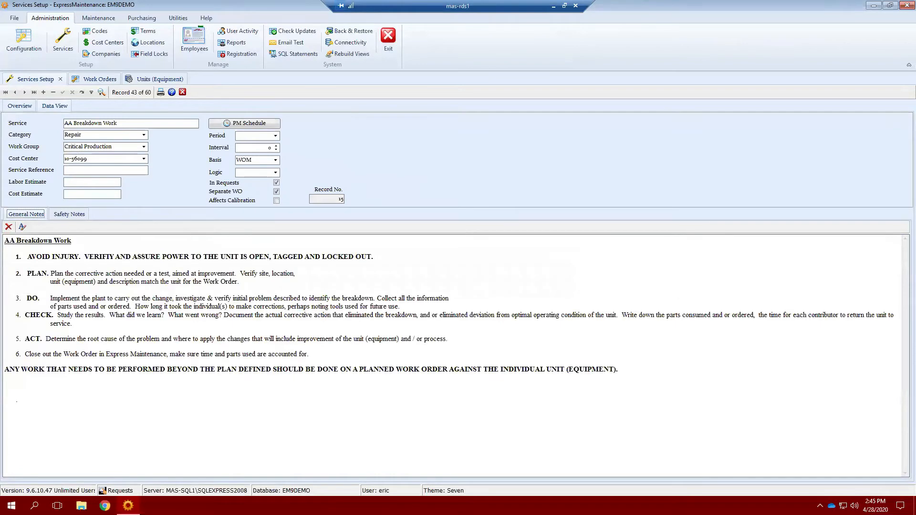
pyautogui.click(18, 108)
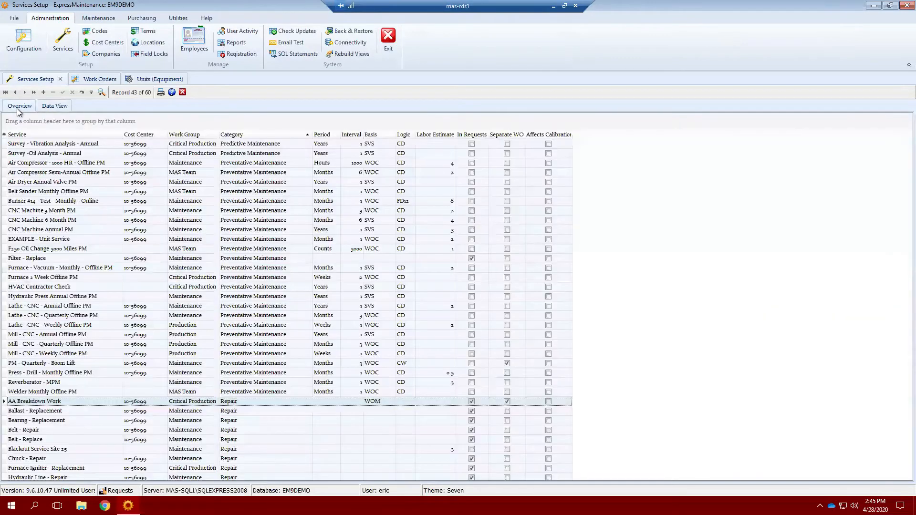
pyautogui.doubleClick(191, 402)
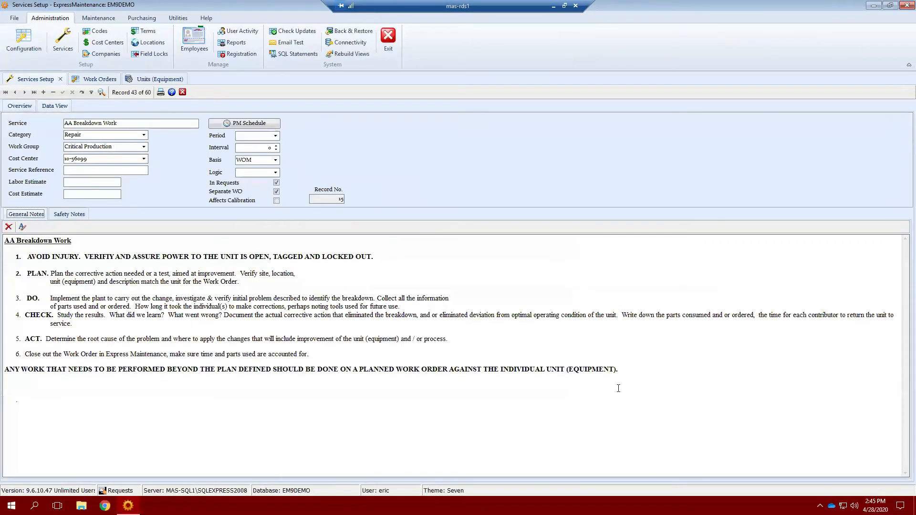
pyautogui.moveTo(477, 387); pyautogui.dragTo(4, 240)
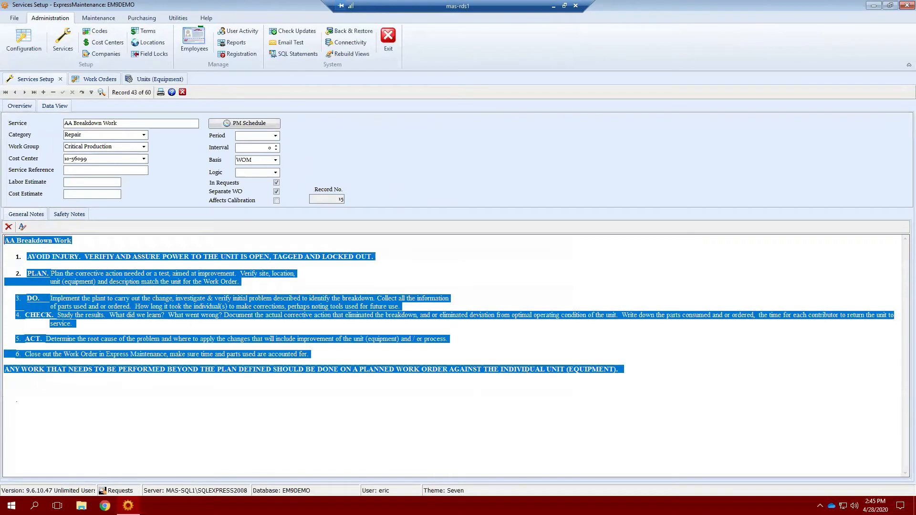
pyautogui.click(418, 381)
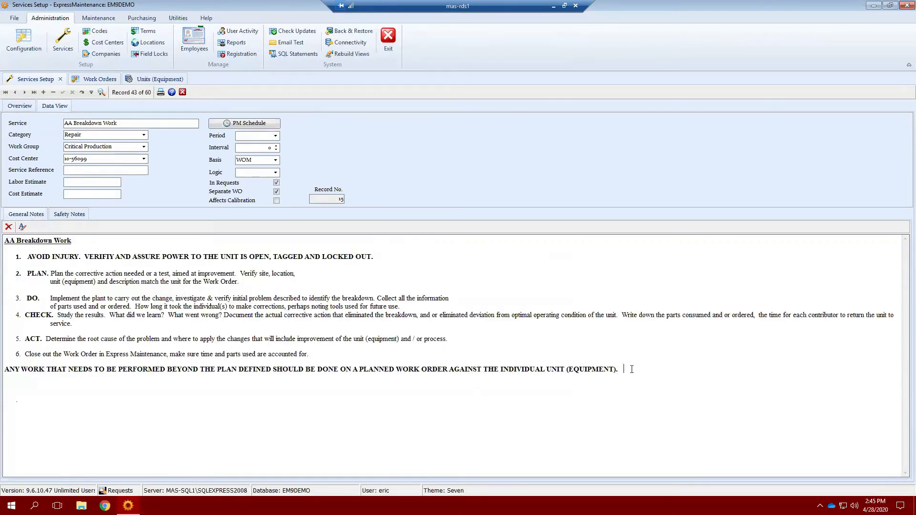
pyautogui.moveTo(625, 366); pyautogui.dragTo(534, 352)
pyautogui.click(534, 352)
# Check the AA Breakdown Work name and Labor Estimate, then go back to the services list.
pyautogui.moveTo(117, 123); pyautogui.dragTo(63, 124)
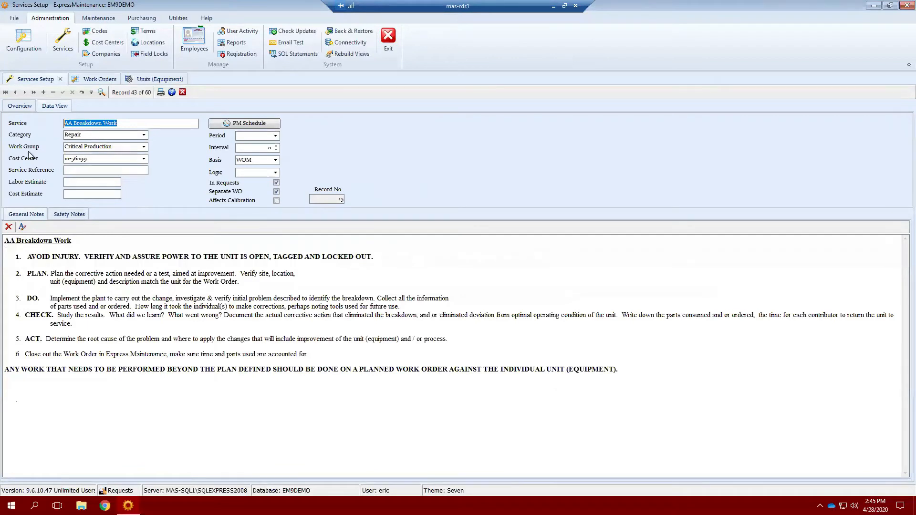
pyautogui.click(75, 182)
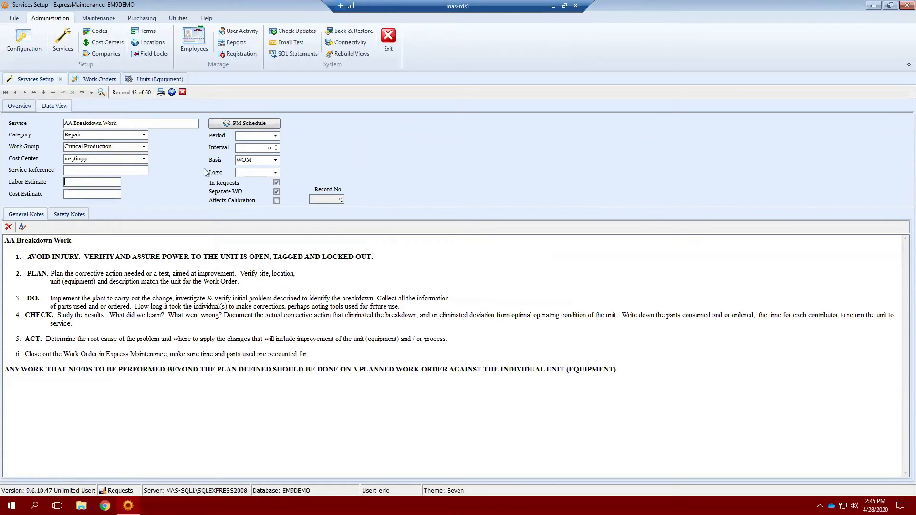
pyautogui.click(26, 108)
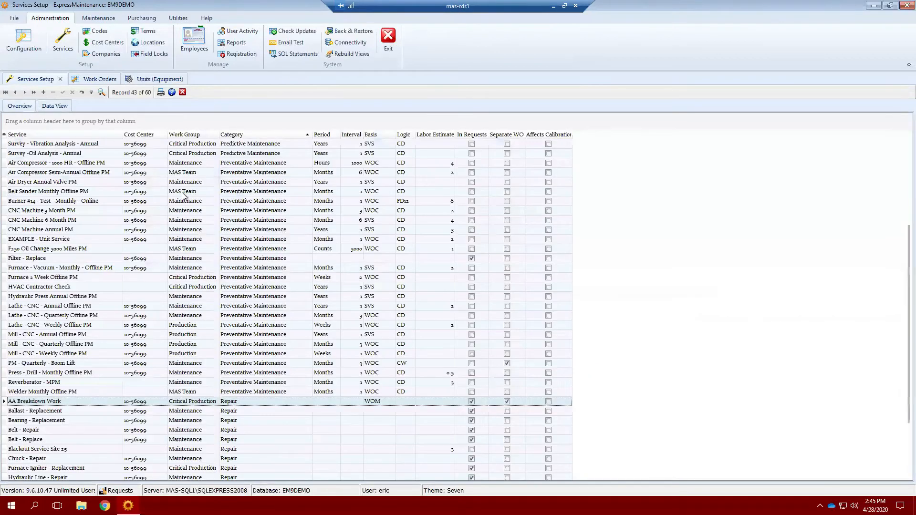
# Open the service records and move to the Belt Sander Monthly Offline PM service.
pyautogui.doubleClick(229, 181)
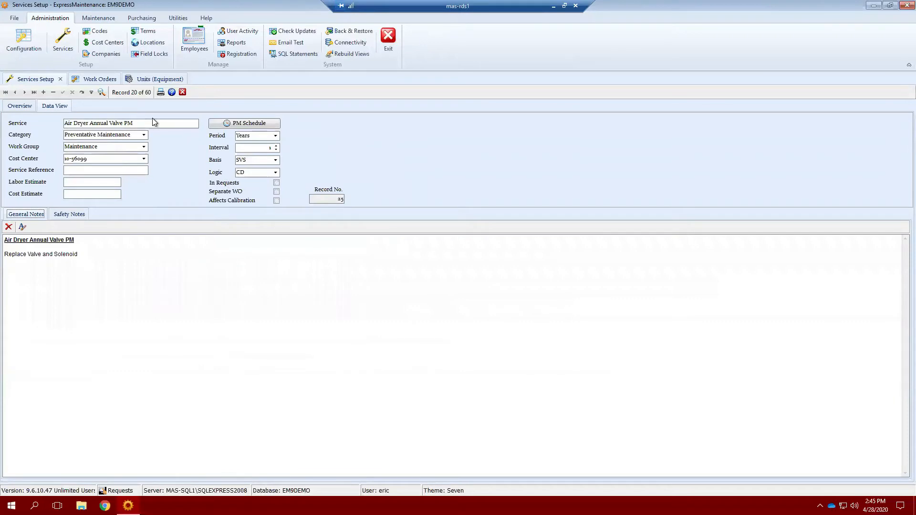
pyautogui.click(26, 92)
pyautogui.click(25, 93)
pyautogui.click(15, 92)
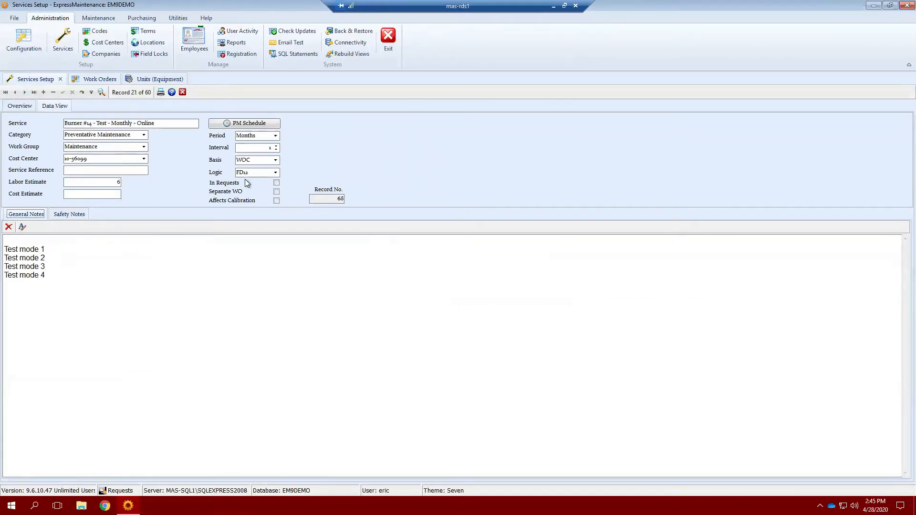
# Open the Belt Sander PM schedule and try editing its monthly interval, keeping 1 month.
pyautogui.click(269, 125)
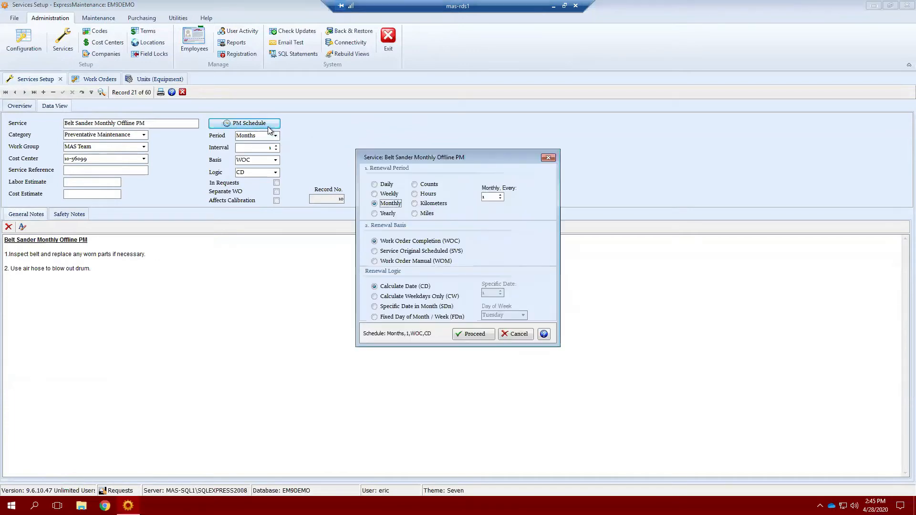
pyautogui.moveTo(488, 160); pyautogui.dragTo(457, 127)
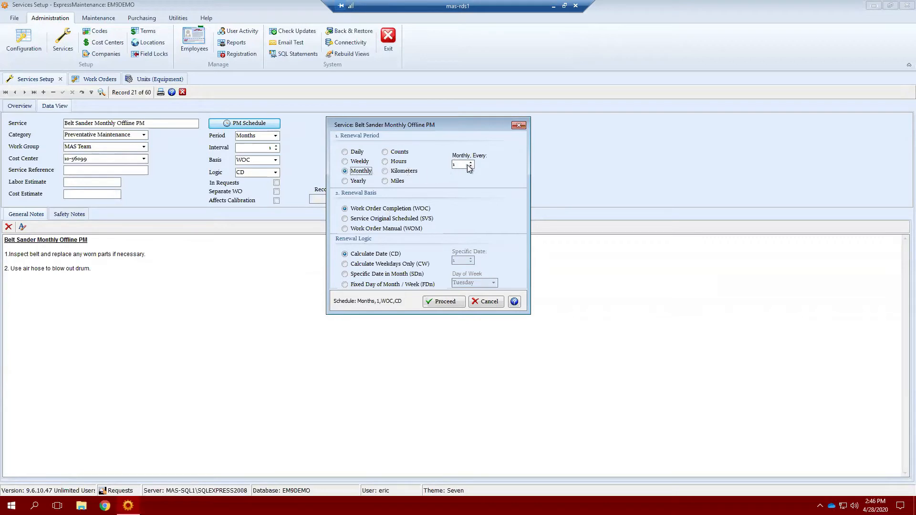
pyautogui.moveTo(463, 165); pyautogui.dragTo(452, 165)
pyautogui.write('3')
pyautogui.press('BackSpace')
pyautogui.moveTo(445, 124); pyautogui.dragTo(433, 144)
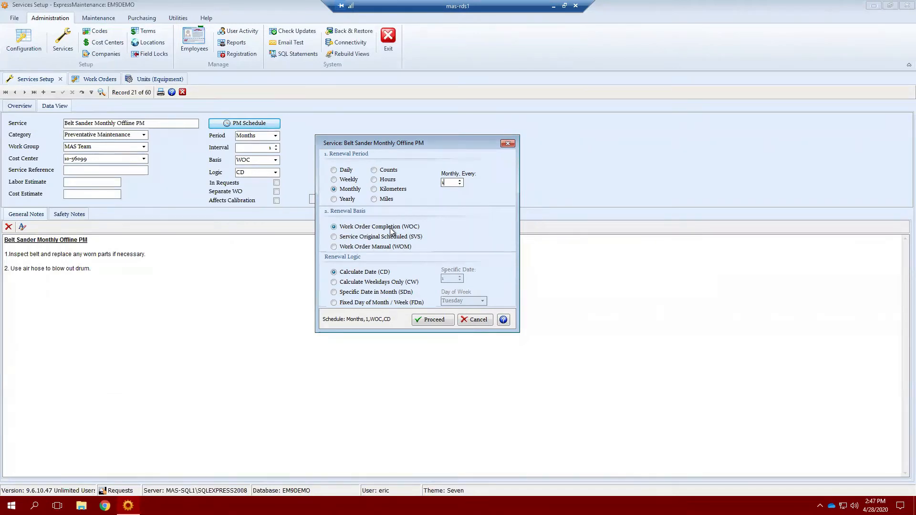
# Switch Renewal Basis to SVS, then back to WOC, and confirm the schedule.
pyautogui.click(410, 229)
pyautogui.click(362, 238)
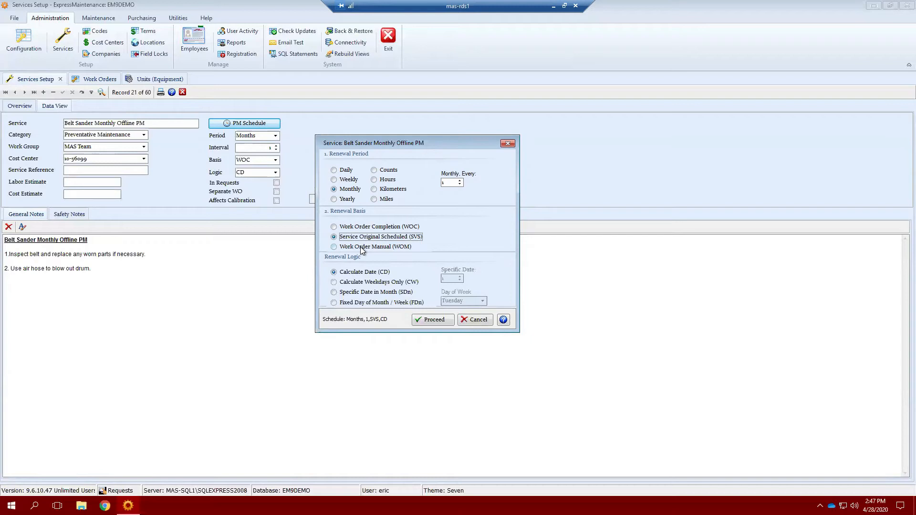
pyautogui.click(365, 229)
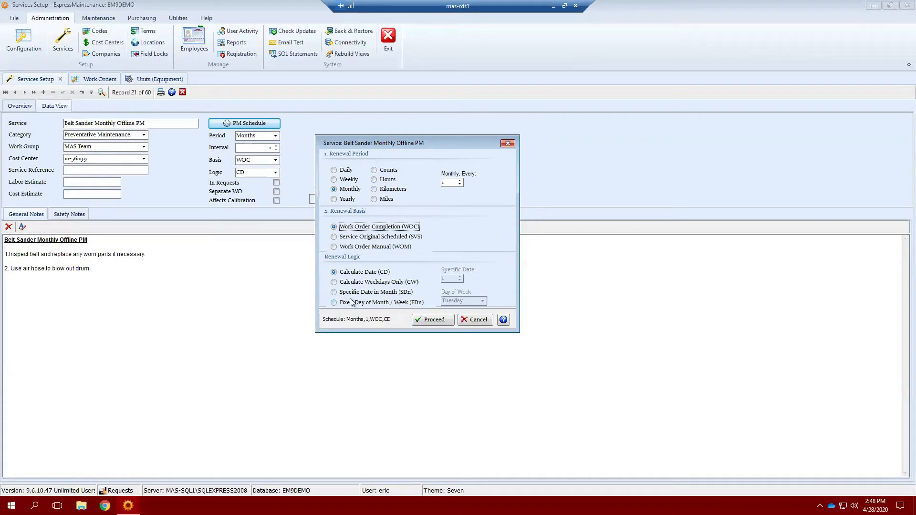
pyautogui.click(442, 320)
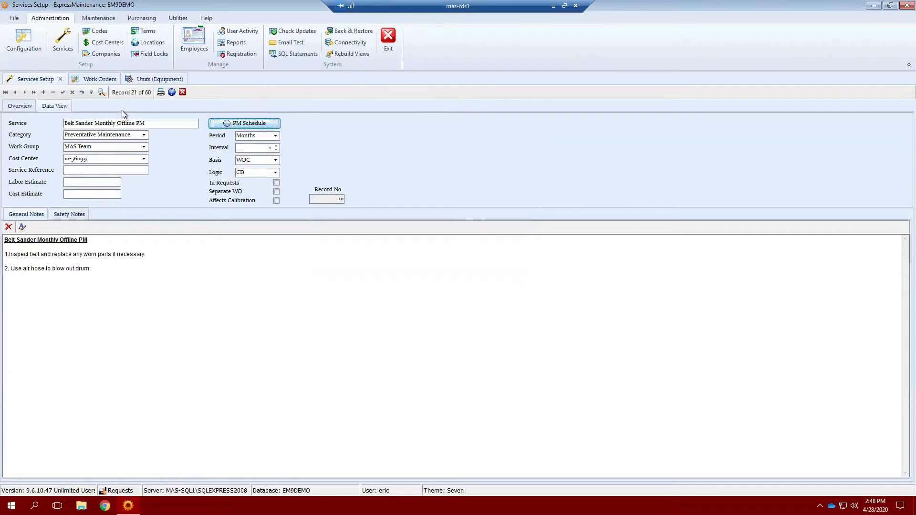
# Return to the services Overview, then open Equipment to show the Air Compressor 01 unit.
pyautogui.click(23, 110)
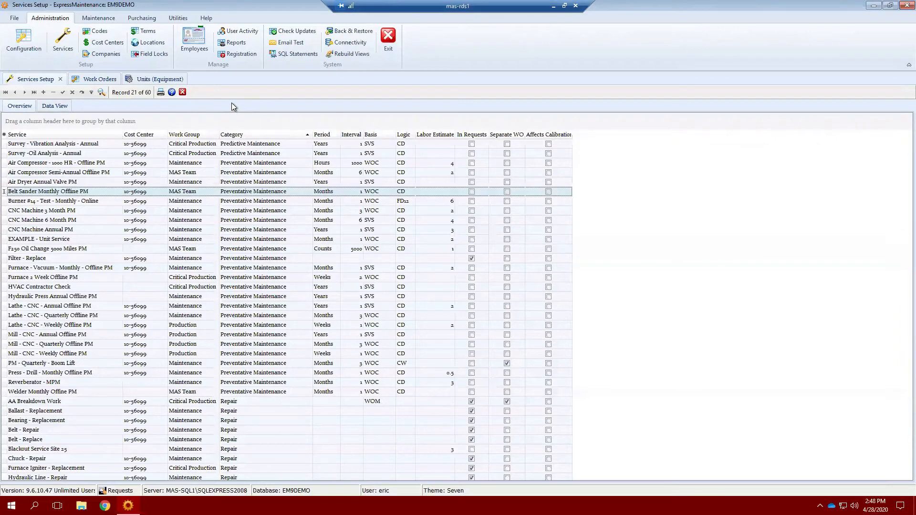
pyautogui.click(99, 19)
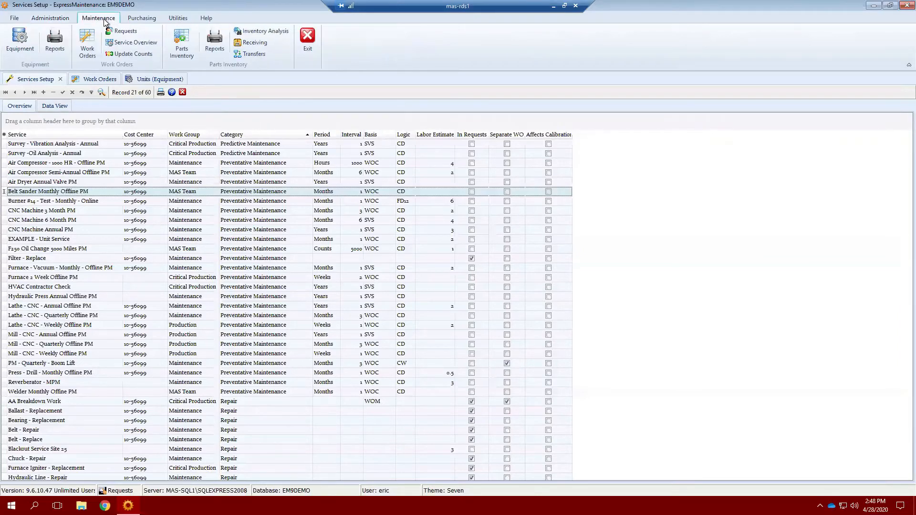
pyautogui.click(10, 39)
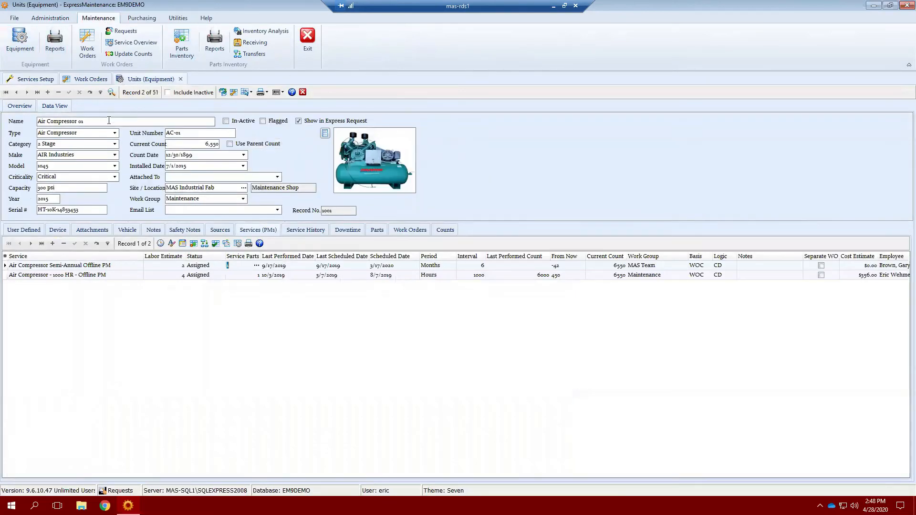
pyautogui.click(259, 233)
pyautogui.click(139, 265)
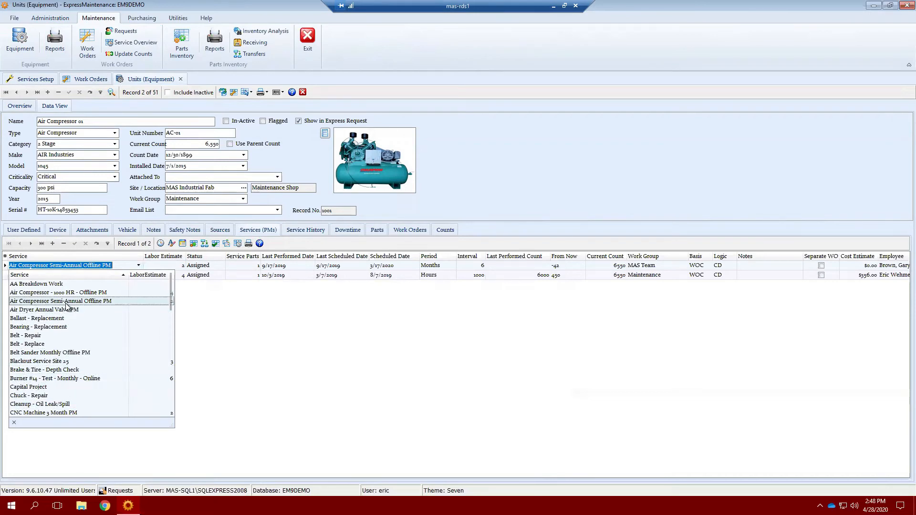
pyautogui.click(125, 264)
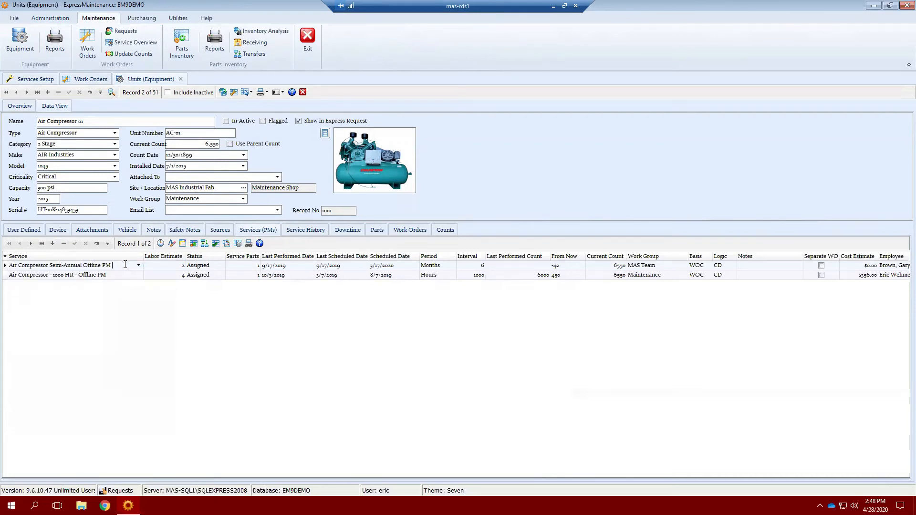
pyautogui.hotkey('shift', 'Left')
pyautogui.hotkey('shift', 'Left')
pyautogui.hotkey('shift', 'Left')
pyautogui.hotkey('shift', 'Left')
pyautogui.hotkey('shift', 'Left')
pyautogui.hotkey('shift', 'Left')
pyautogui.hotkey('shift', 'Left')
pyautogui.hotkey('shift', 'Left')
pyautogui.hotkey('shift', 'Left')
pyautogui.hotkey('shift', 'Left')
pyautogui.hotkey('shift', 'Left')
pyautogui.hotkey('shift', 'Left')
pyautogui.hotkey('shift', 'Left')
pyautogui.hotkey('shift', 'Left')
pyautogui.hotkey('shift', 'Left')
pyautogui.hotkey('shift', 'Left')
pyautogui.hotkey('shift', 'Left')
pyautogui.hotkey('shift', 'Left')
pyautogui.hotkey('shift', 'Left')
pyautogui.hotkey('shift', 'Left')
pyautogui.press('BackSpace')
pyautogui.write('Air')
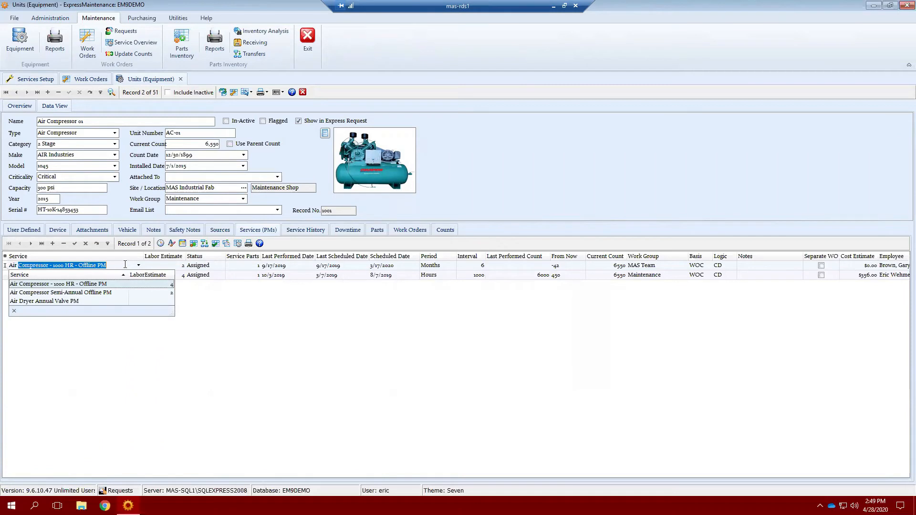
pyautogui.write(' Com')
pyautogui.press('Return')
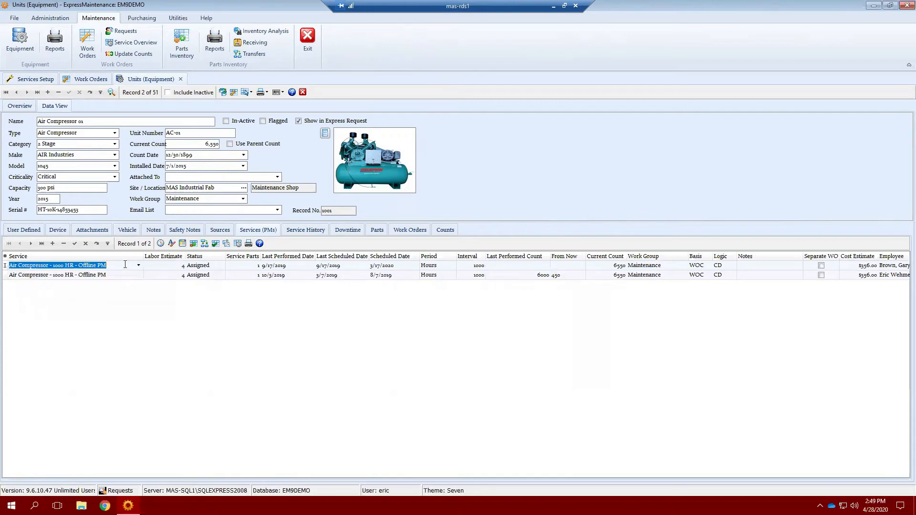
pyautogui.moveTo(107, 265); pyautogui.dragTo(50, 266)
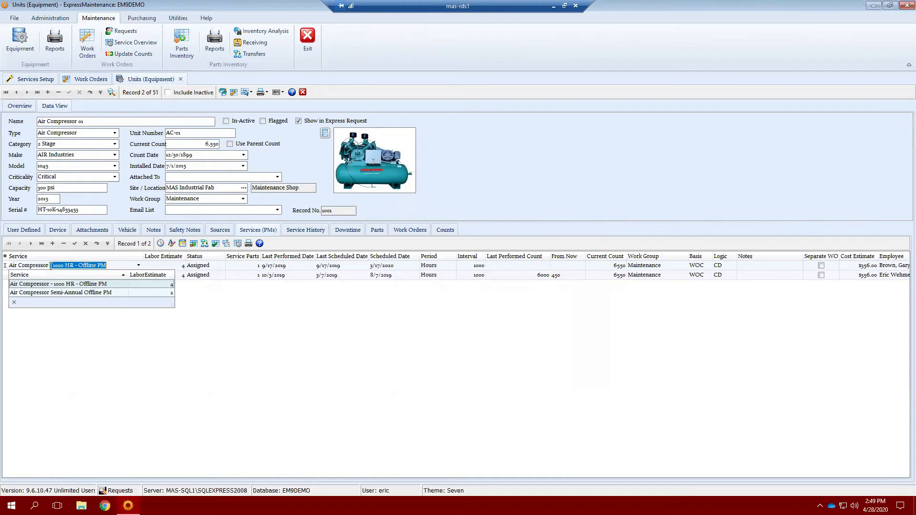
pyautogui.click(72, 293)
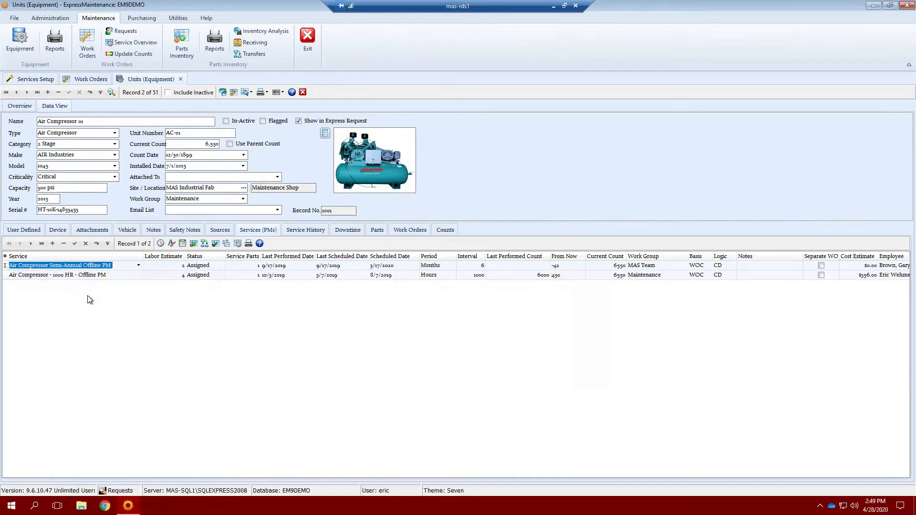
pyautogui.click(86, 244)
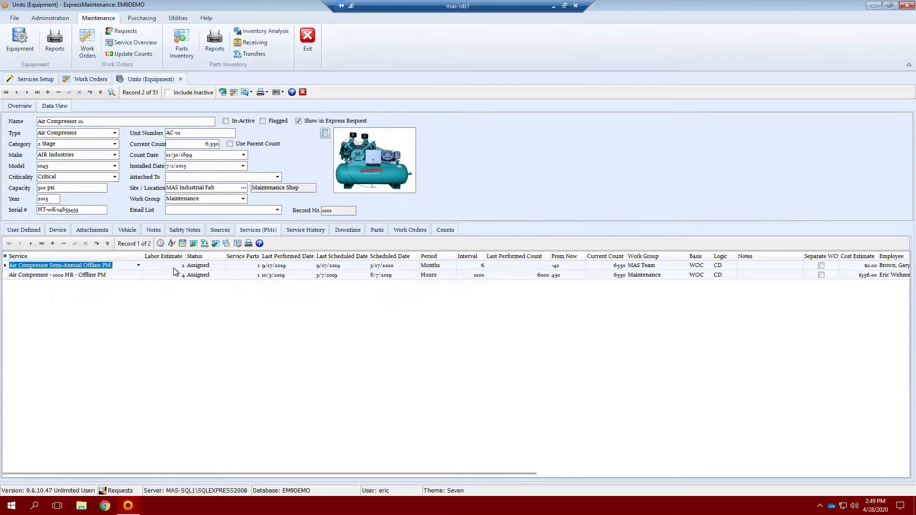
# Check the Semi-Annual service's Status options, leaving Assigned, and open its Service Parts list.
pyautogui.click(218, 265)
pyautogui.click(220, 265)
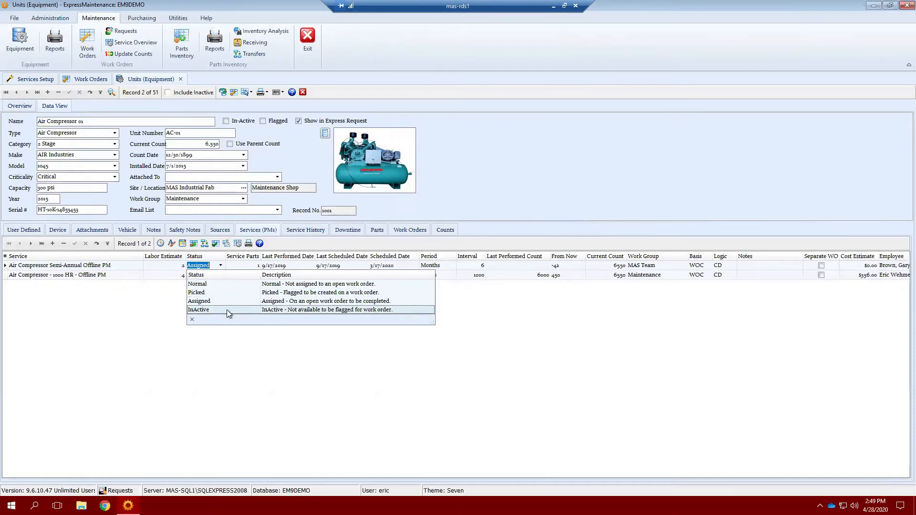
pyautogui.click(201, 385)
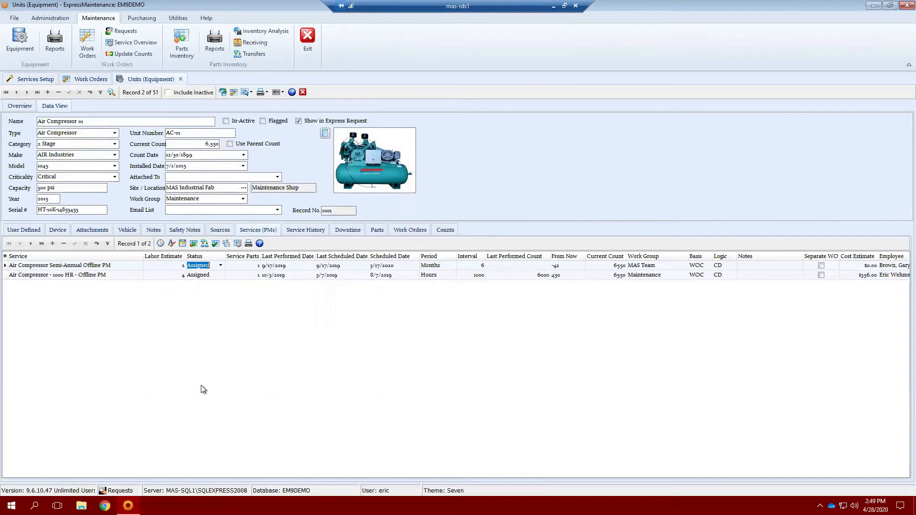
pyautogui.click(256, 268)
# Set the Motor - OPD - S56 part quantity to 1, post it, and close the parts list.
pyautogui.click(256, 269)
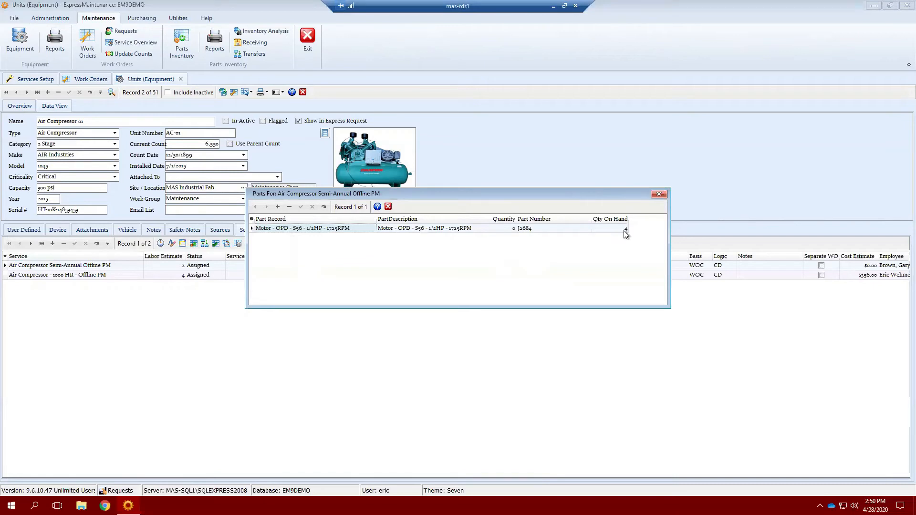
pyautogui.click(514, 230)
pyautogui.write('1')
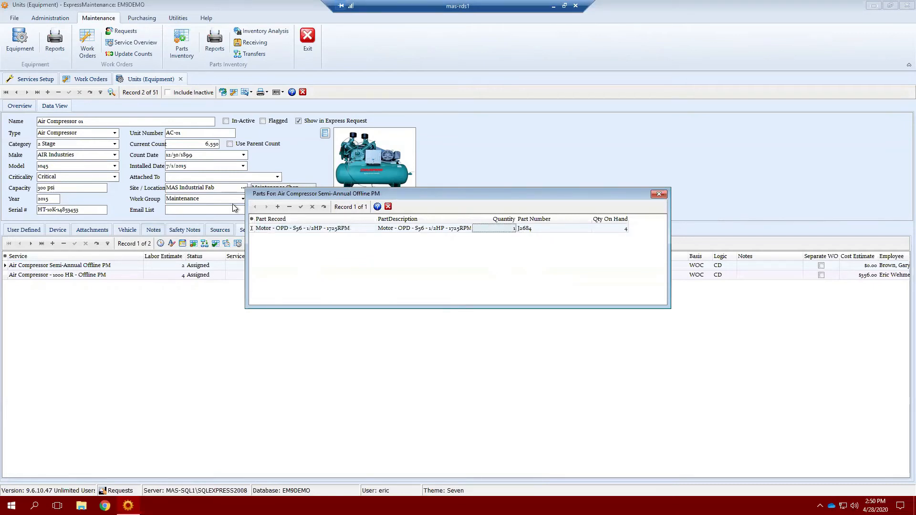
pyautogui.click(300, 206)
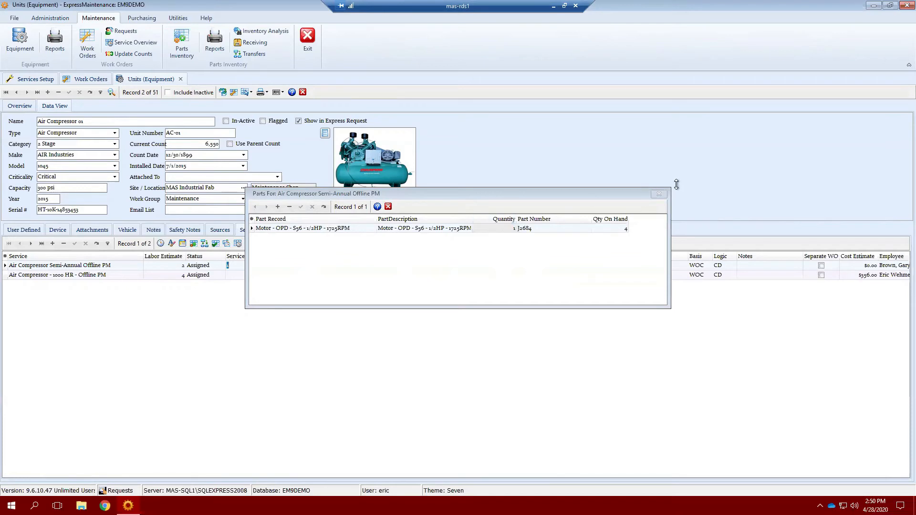
pyautogui.click(659, 194)
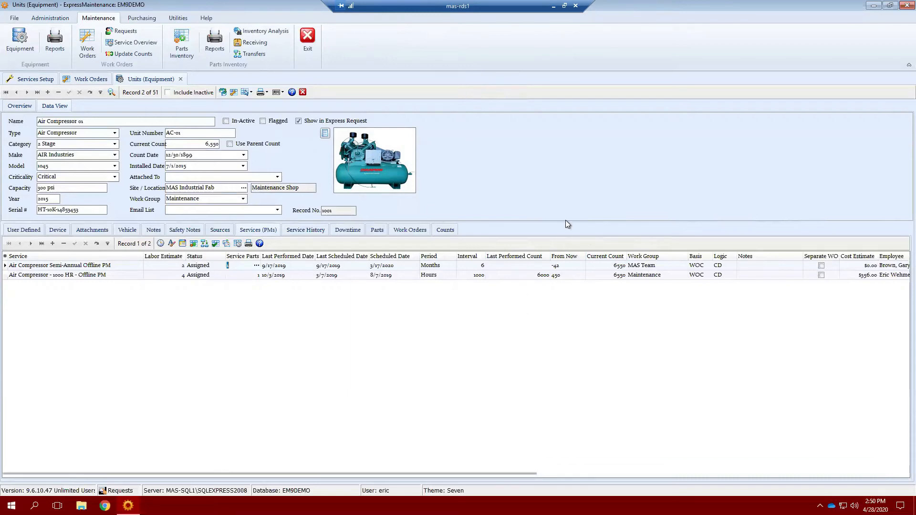
pyautogui.click(202, 145)
pyautogui.moveTo(202, 144); pyautogui.dragTo(161, 147)
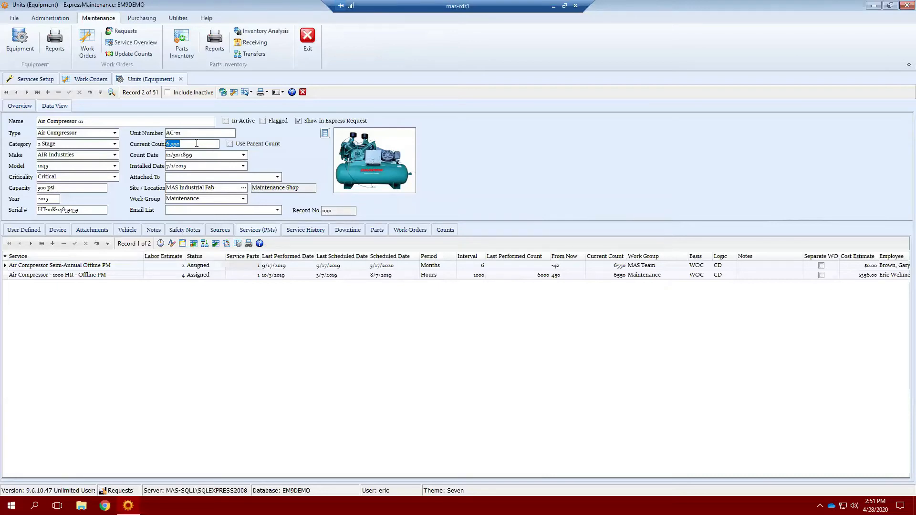
pyautogui.click(90, 80)
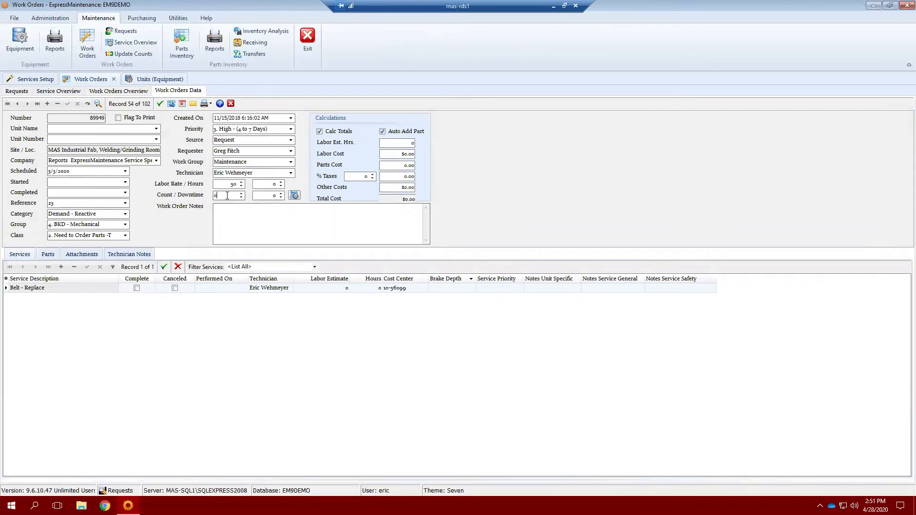
pyautogui.moveTo(228, 197); pyautogui.dragTo(214, 196)
pyautogui.click(150, 79)
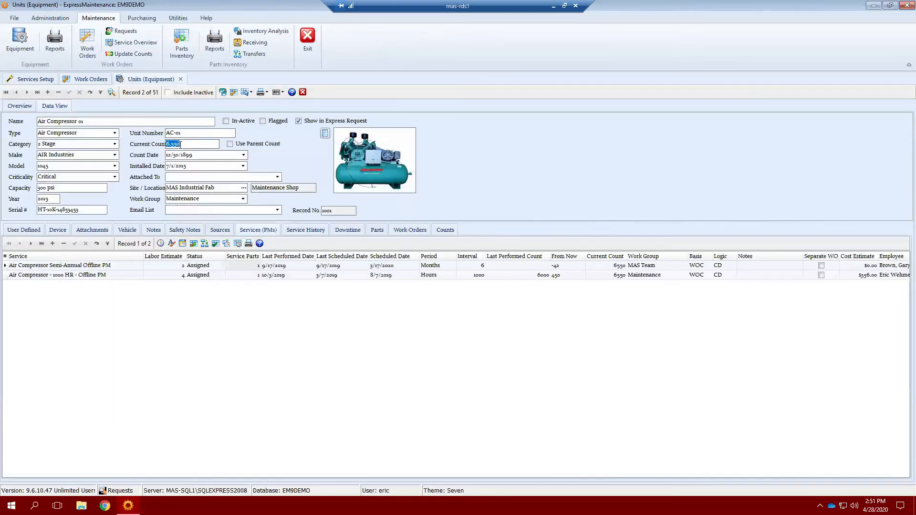
pyautogui.click(134, 53)
pyautogui.click(153, 98)
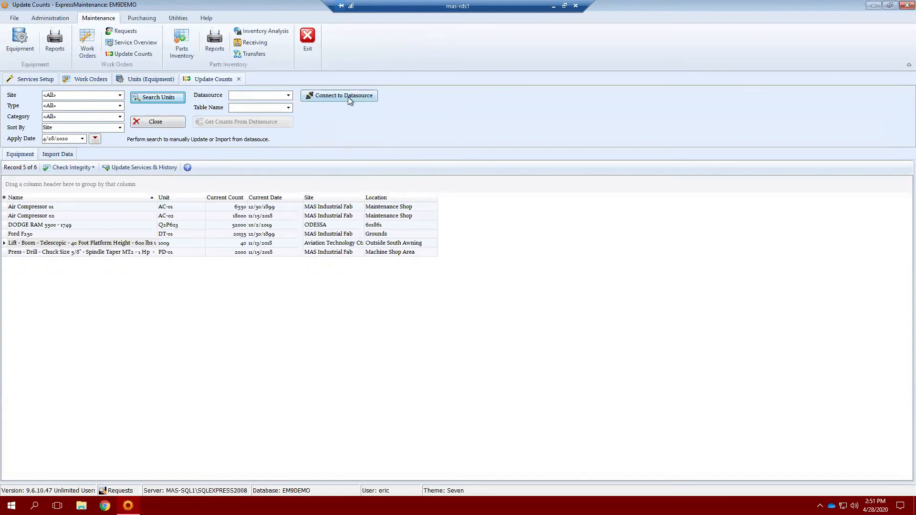
pyautogui.click(162, 121)
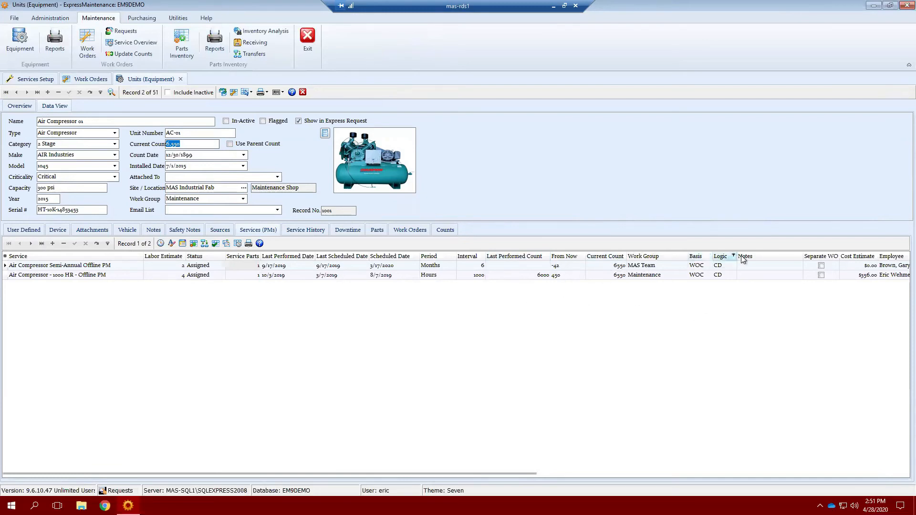
pyautogui.click(822, 266)
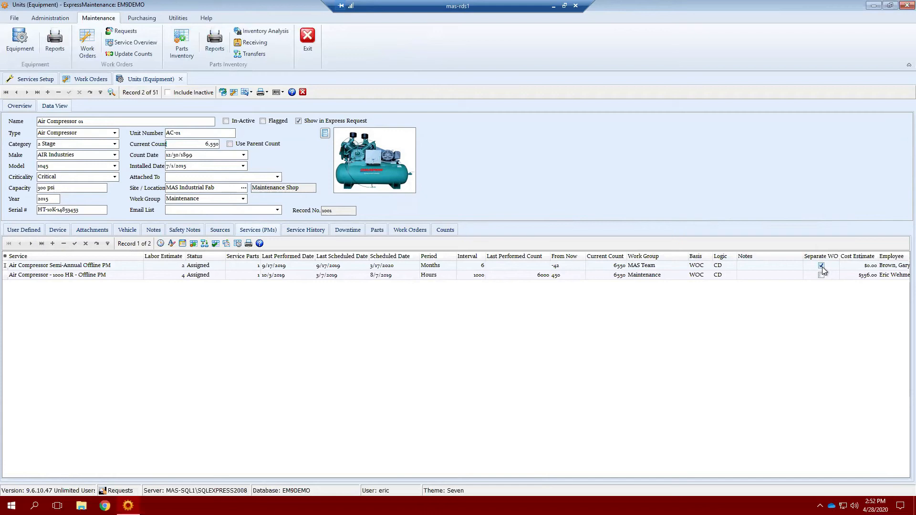
pyautogui.click(821, 266)
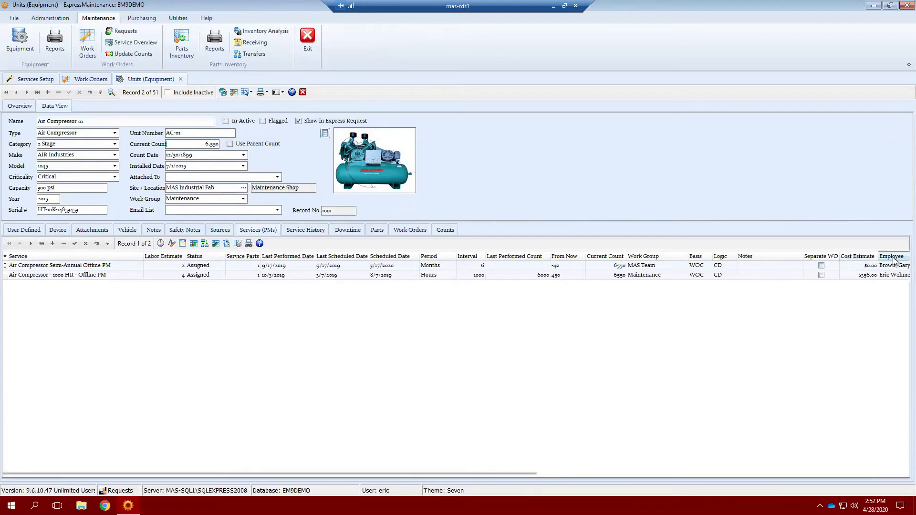
# Move the Employee column right after Service Parts, then open the Service Overview.
pyautogui.moveTo(894, 260); pyautogui.dragTo(430, 255)
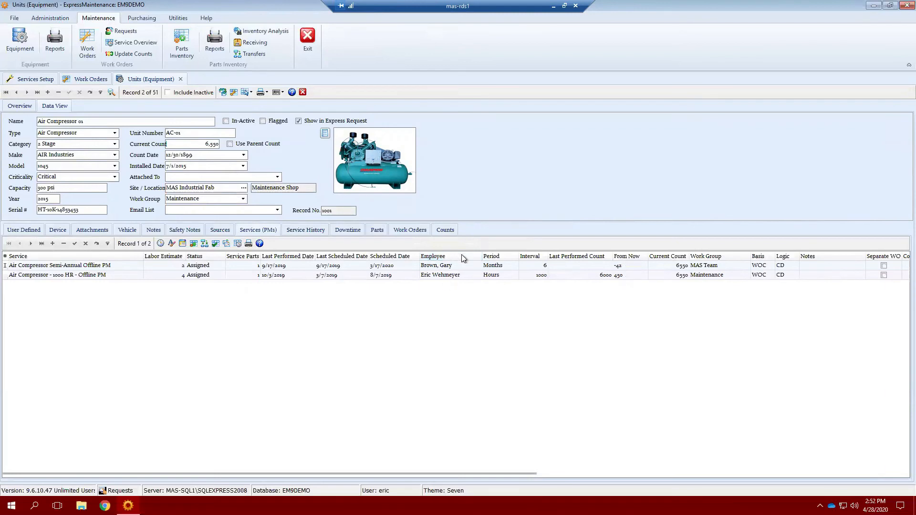
pyautogui.moveTo(449, 258); pyautogui.dragTo(269, 260)
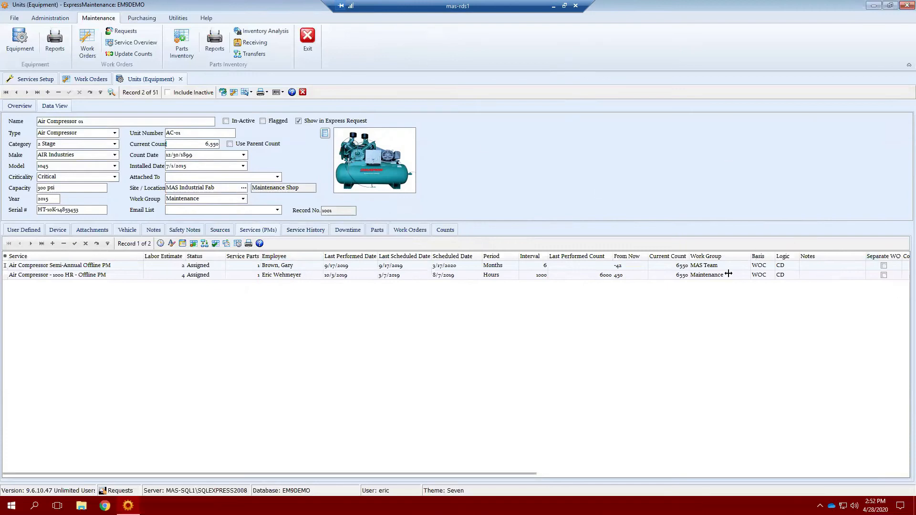
pyautogui.moveTo(716, 260); pyautogui.dragTo(331, 257)
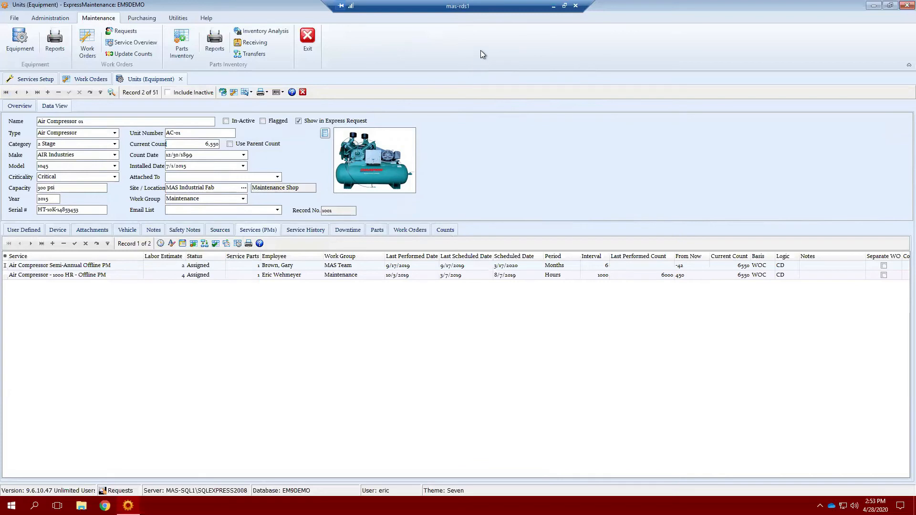
pyautogui.click(126, 44)
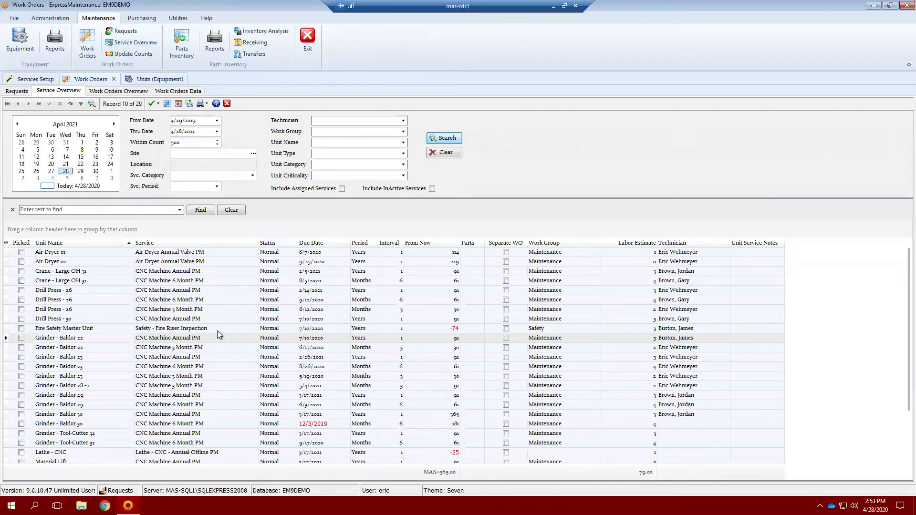
# Toggle the search criteria panel off and on, then show the grid's column list.
pyautogui.click(92, 108)
pyautogui.click(93, 107)
pyautogui.click(6, 243)
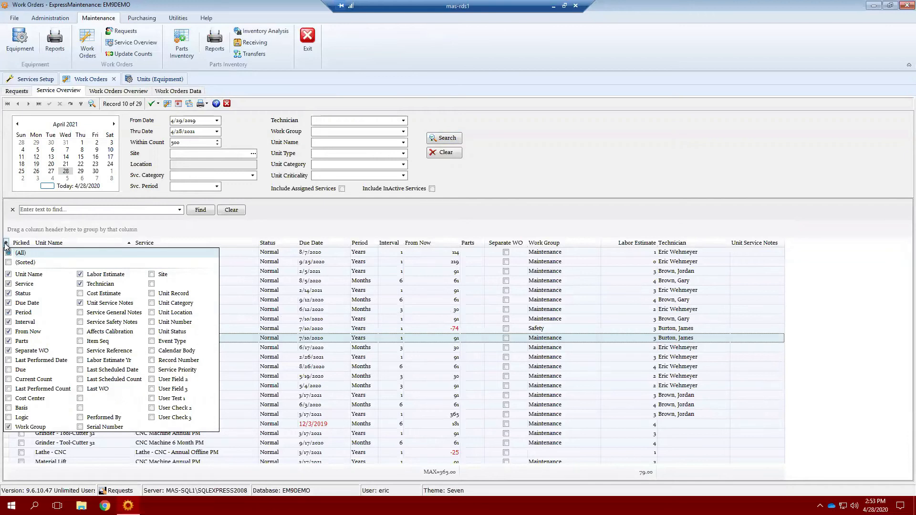
# Add the Service General Notes column and open the Air Dryer service's notes in the editor.
pyautogui.click(7, 244)
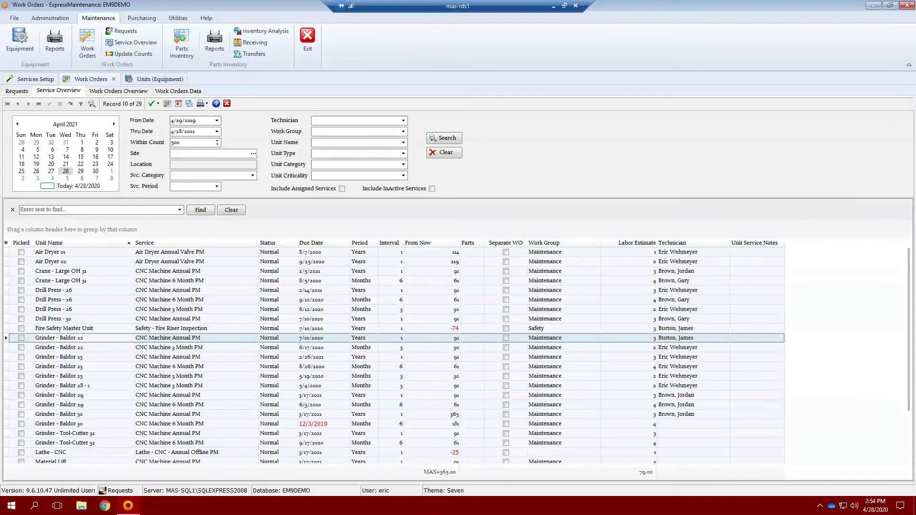
pyautogui.click(6, 243)
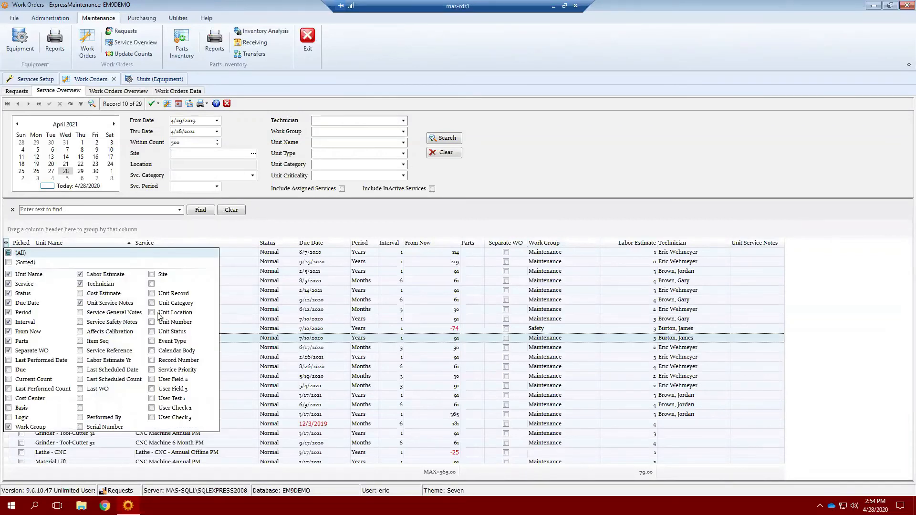
pyautogui.click(81, 314)
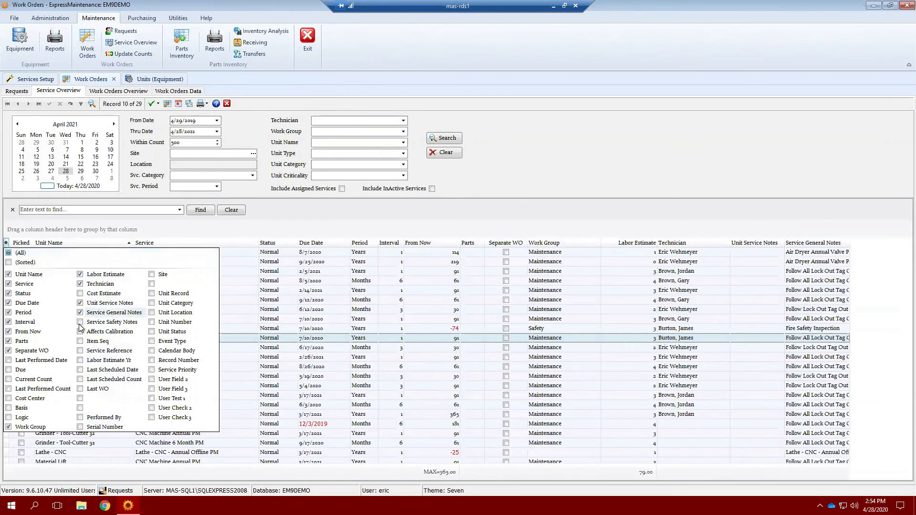
pyautogui.click(817, 252)
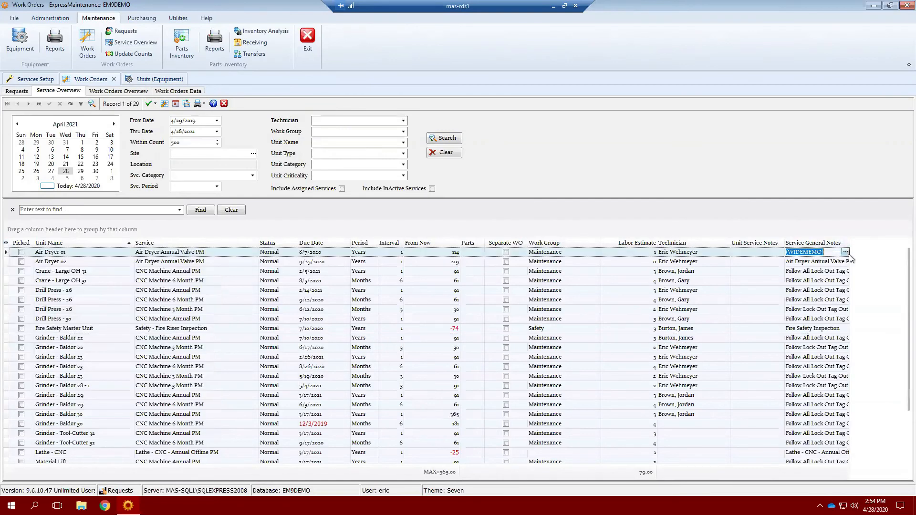
pyautogui.click(846, 252)
# Select all of the Air Dryer note text, then close the Rich Text Notes Editor.
pyautogui.hotkey('ctrl', 'a')
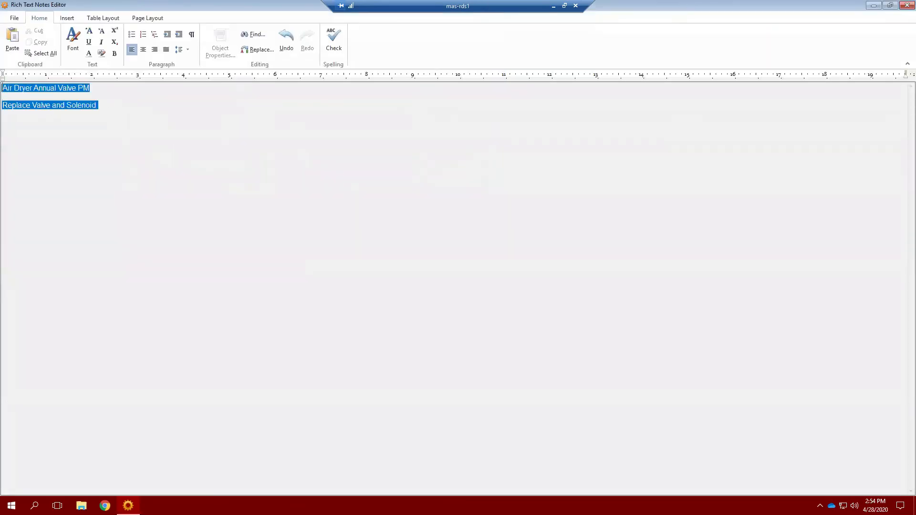
pyautogui.click(907, 5)
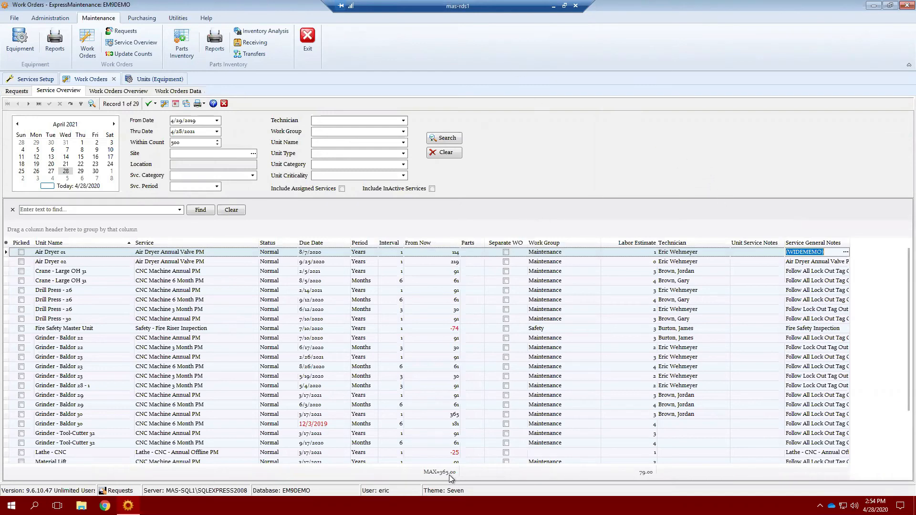
# Bring up the From Now column's footer summary menu to change it to Min (-124.00).
pyautogui.rightClick(645, 474)
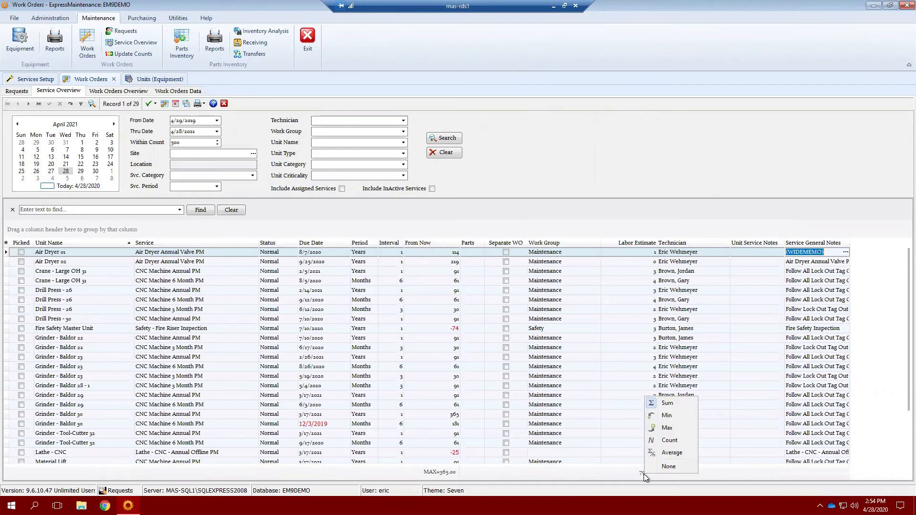
pyautogui.click(483, 192)
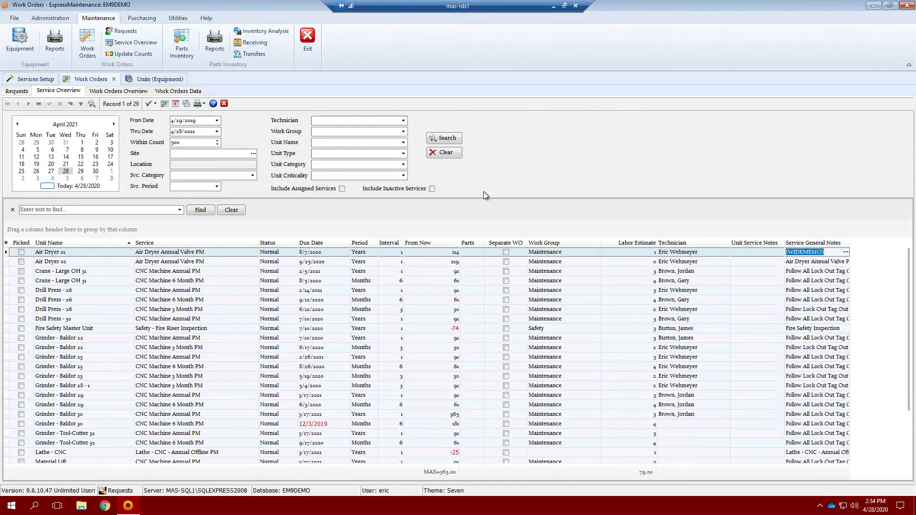
pyautogui.rightClick(641, 475)
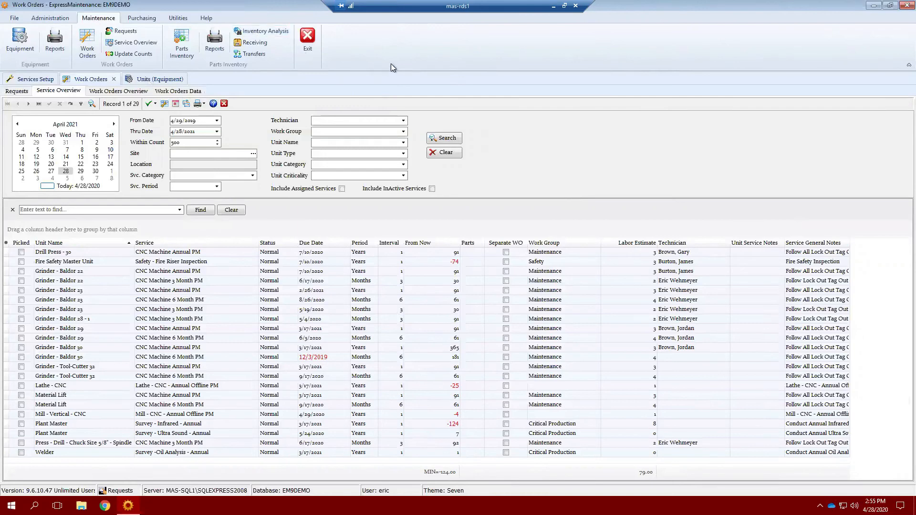
# Show record 54 in the Work Orders Data form and review its Class code options without changing them.
pyautogui.click(178, 92)
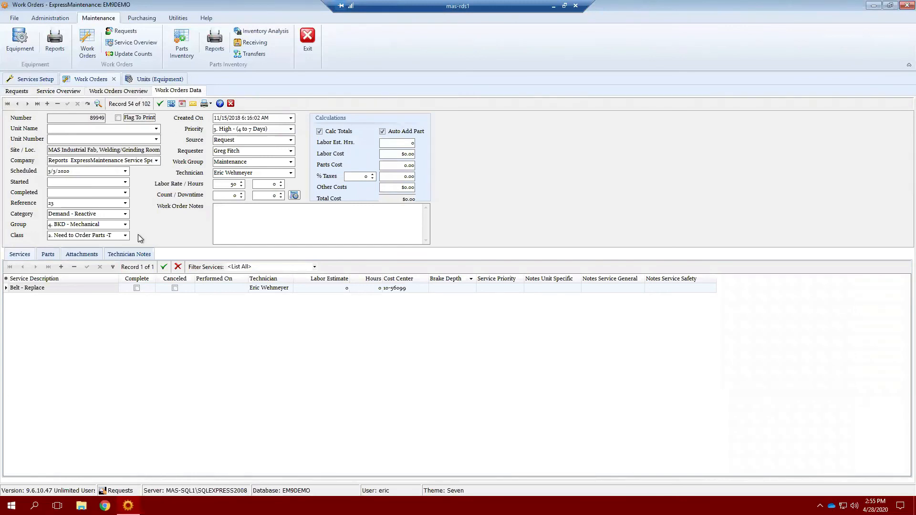
pyautogui.click(125, 236)
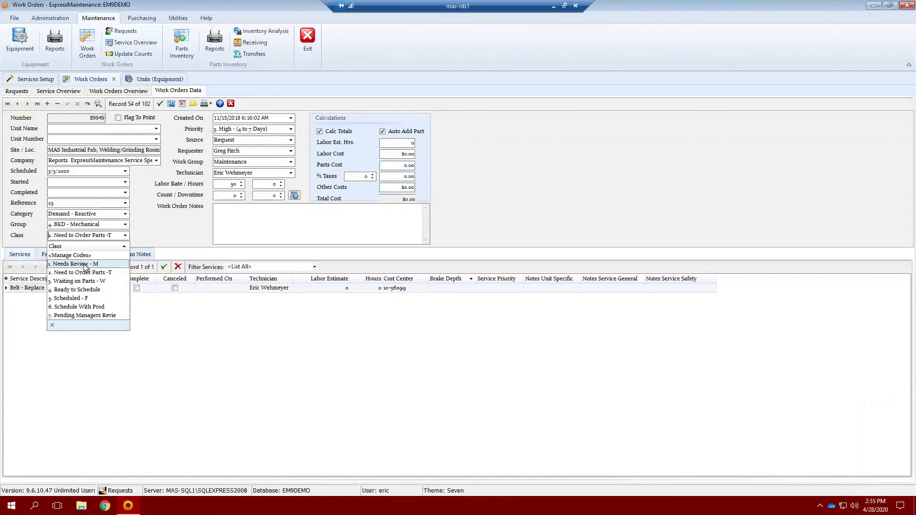
pyautogui.click(125, 236)
pyautogui.click(125, 236)
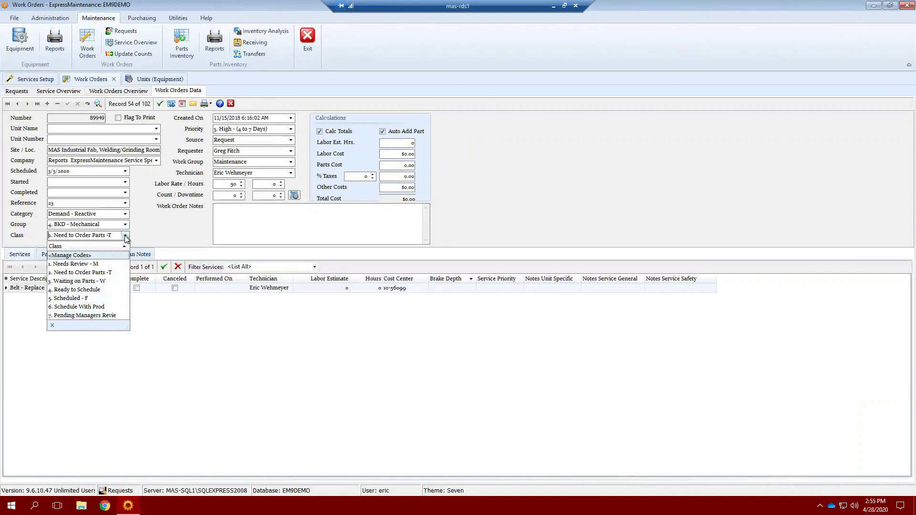
pyautogui.click(125, 214)
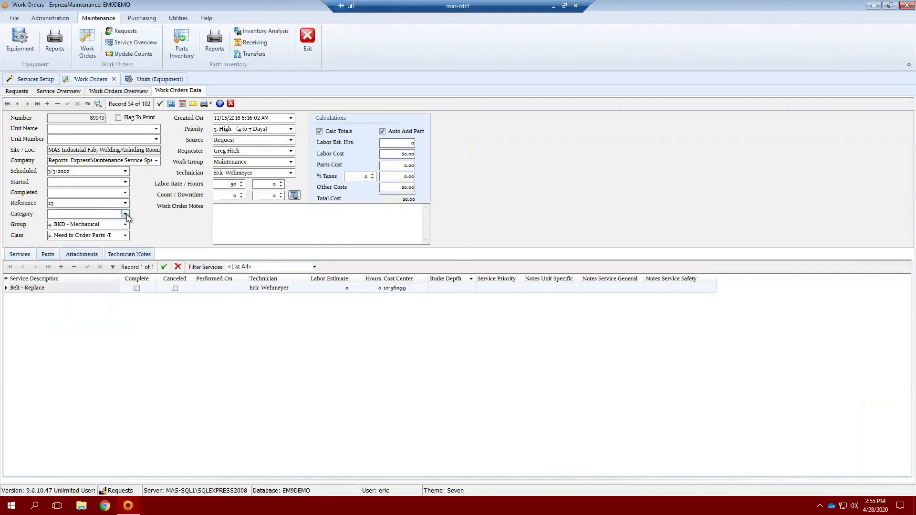
# Check the Category and Group code lists unchanged, keeping Class as Need to Order Parts -T.
pyautogui.click(125, 214)
pyautogui.click(125, 214)
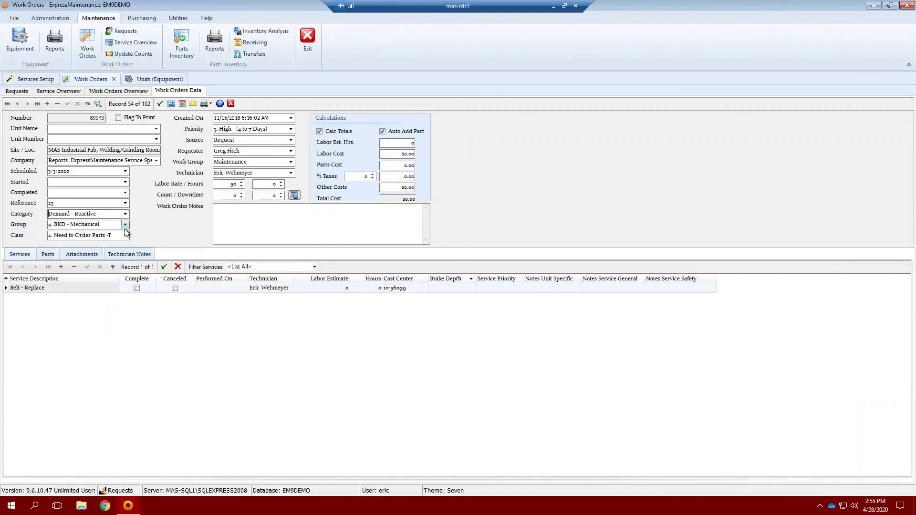
pyautogui.click(125, 226)
pyautogui.click(126, 227)
pyautogui.click(125, 236)
pyautogui.click(125, 237)
pyautogui.click(125, 237)
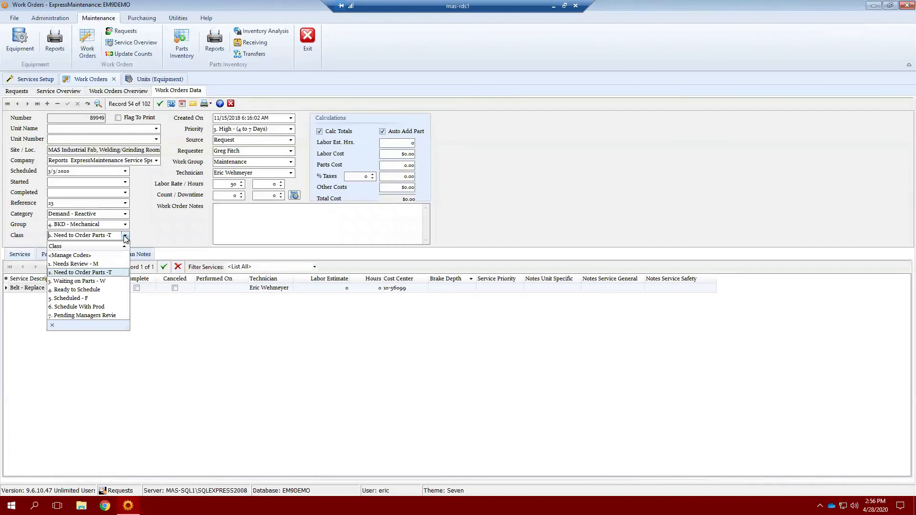
pyautogui.click(163, 235)
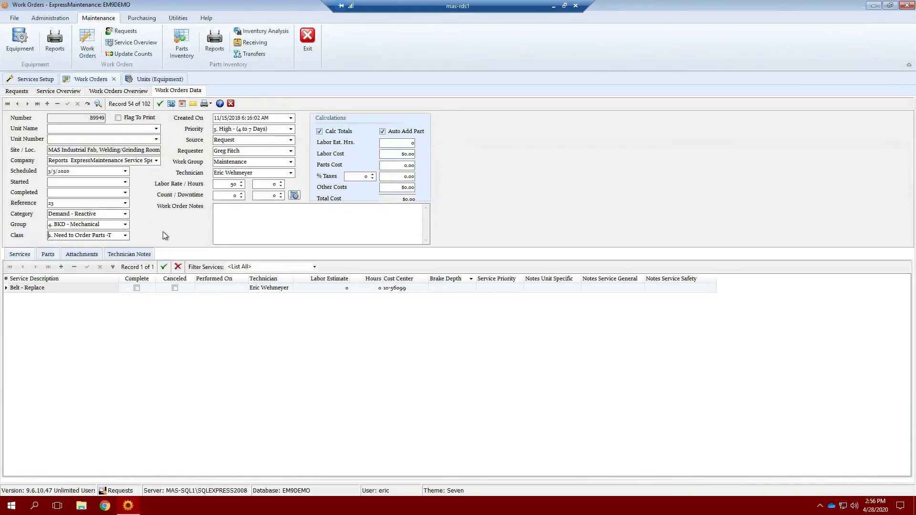
pyautogui.click(125, 215)
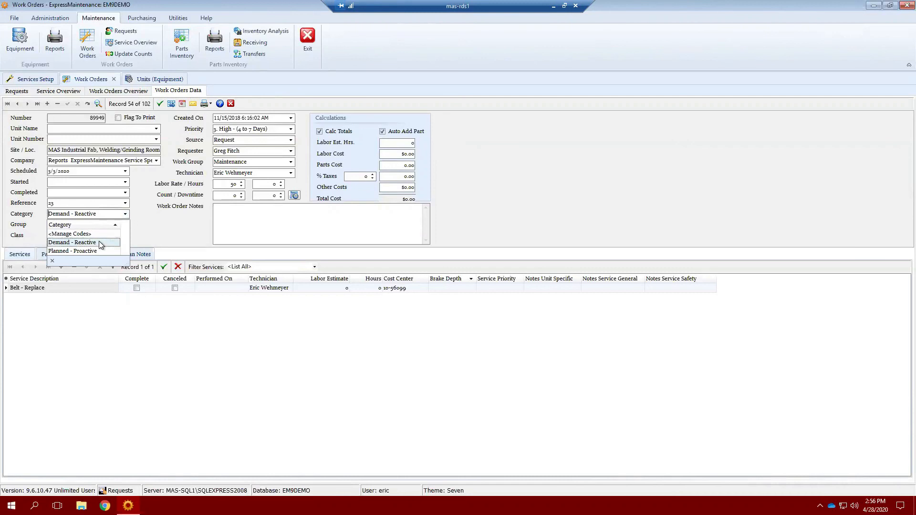
pyautogui.click(126, 215)
pyautogui.click(126, 225)
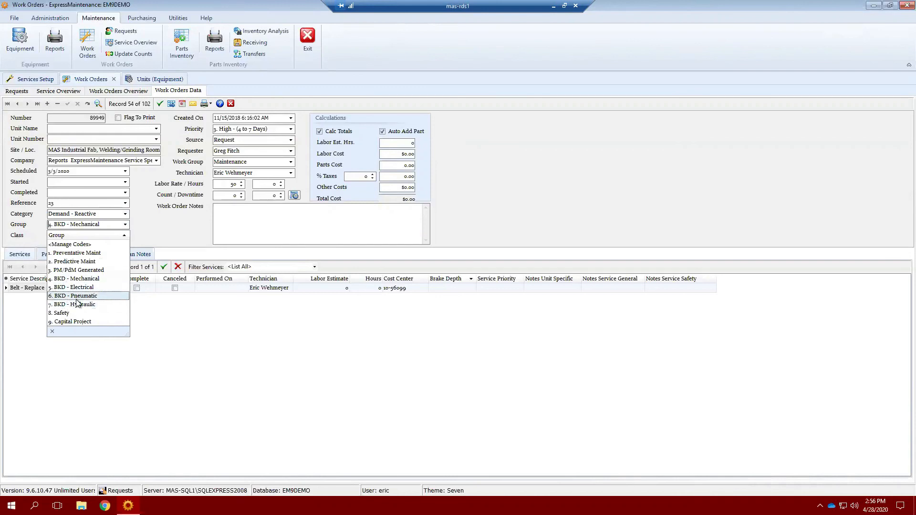
pyautogui.click(154, 218)
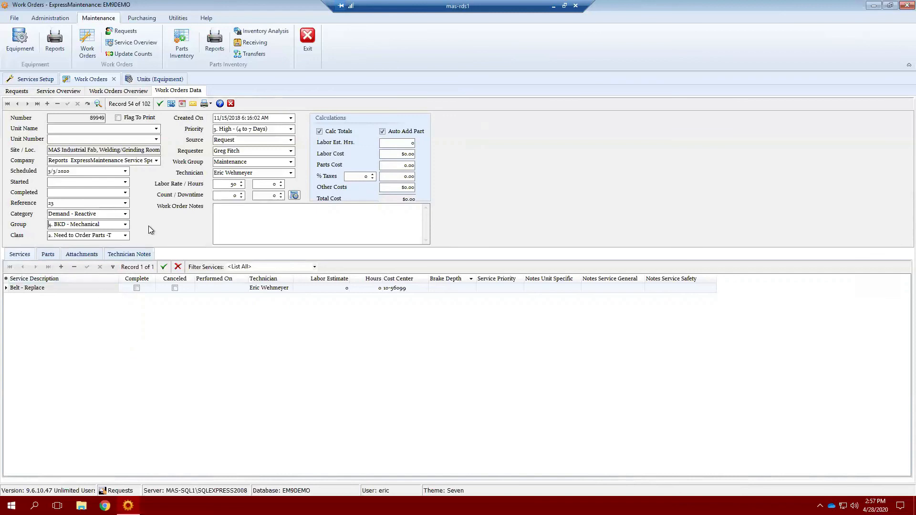
pyautogui.click(127, 239)
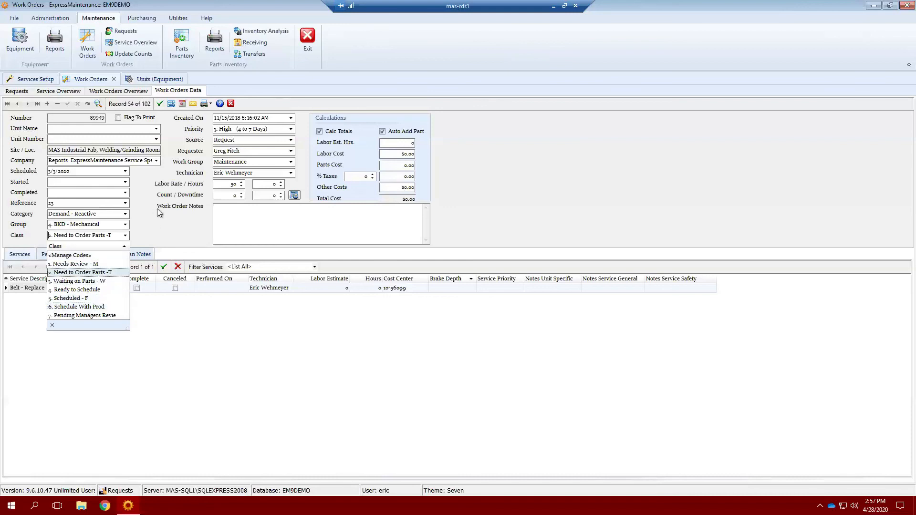
pyautogui.click(151, 227)
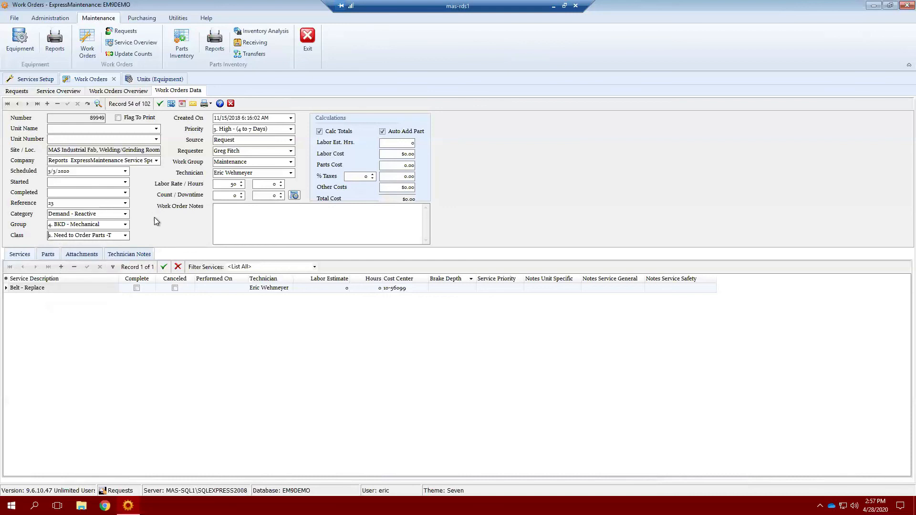
# Scroll the Work Orders Overview grid to compare each work order's Category, WO Class and WO Group codes.
pyautogui.click(122, 91)
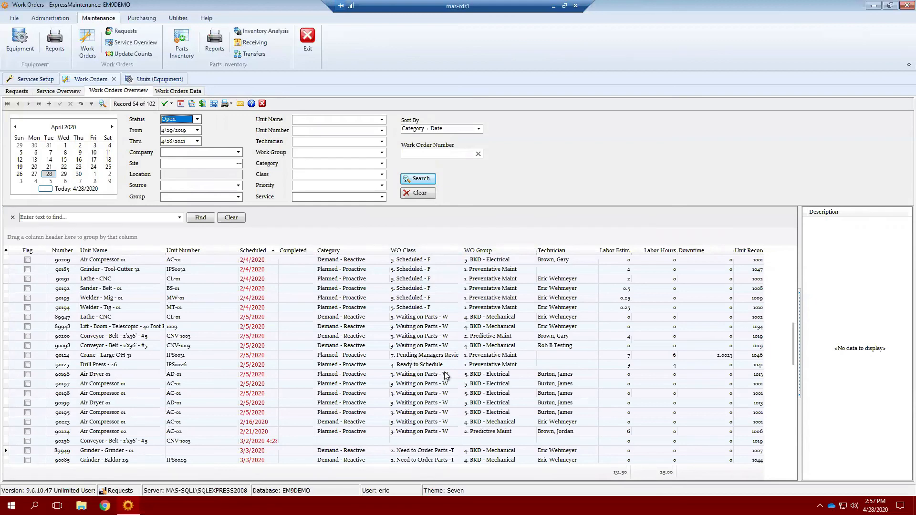
pyautogui.scroll(-6, 445, 382)
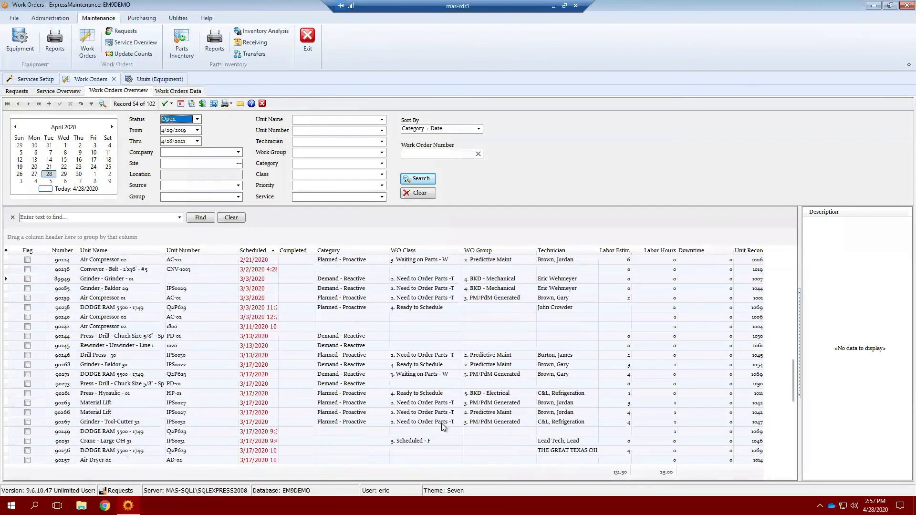
pyautogui.scroll(10, 439, 402)
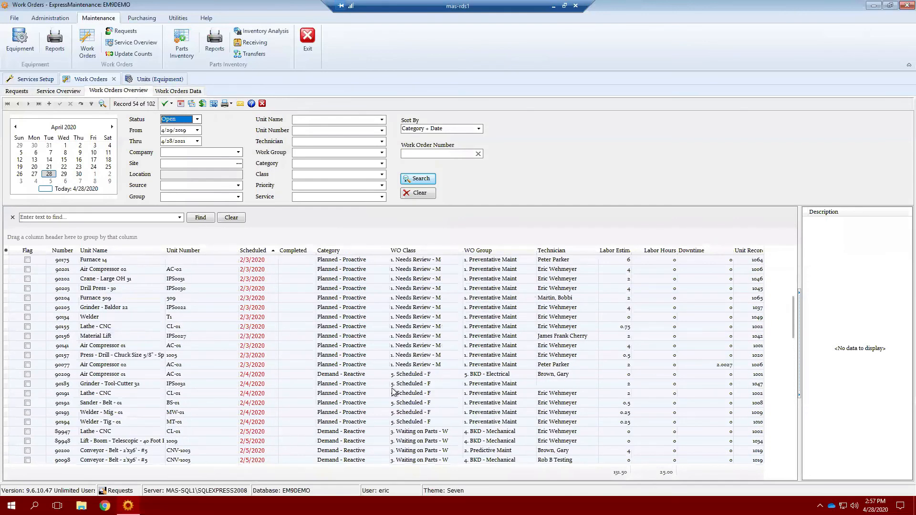
pyautogui.scroll(6, 406, 296)
pyautogui.scroll(-4, 449, 379)
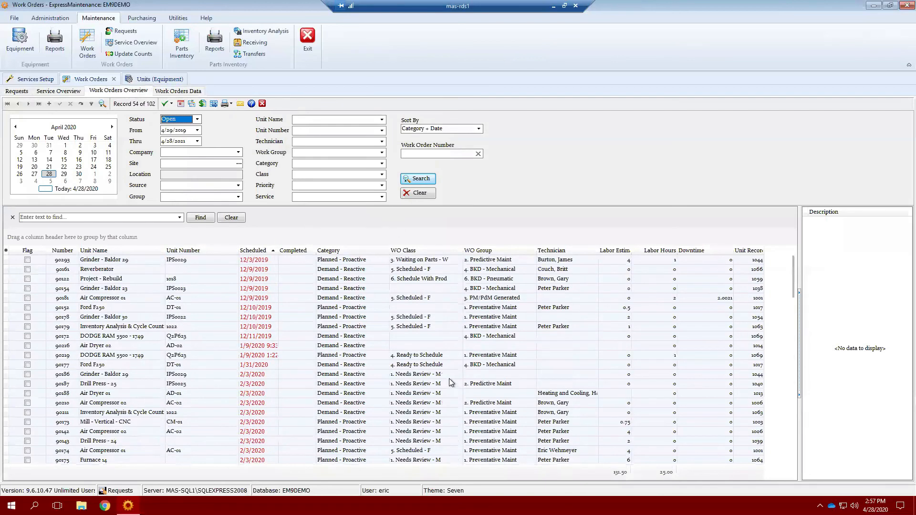